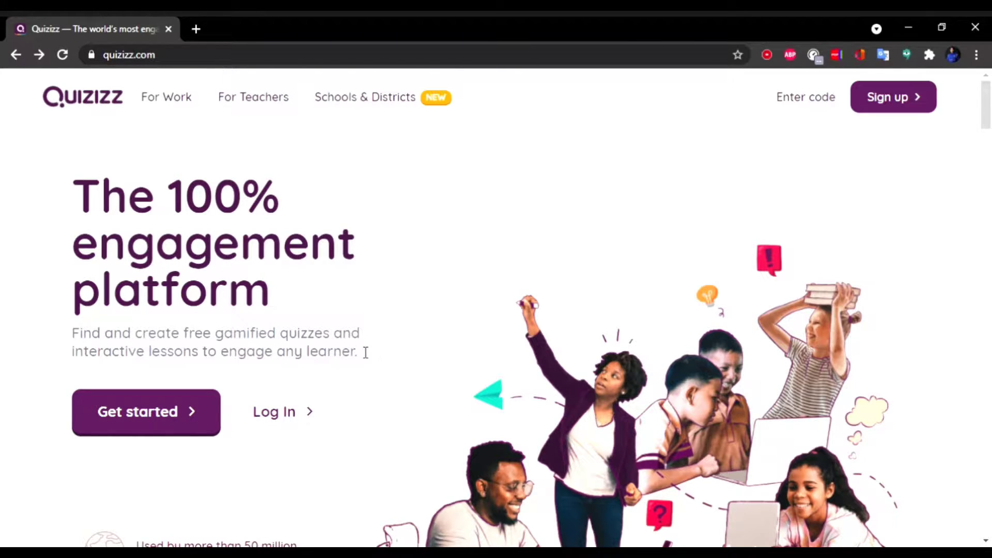
- Open the account sign-up page from the For Teachers section and check its Google sign-in option
{"action": "left_click", "coordinate": [262, 103]}
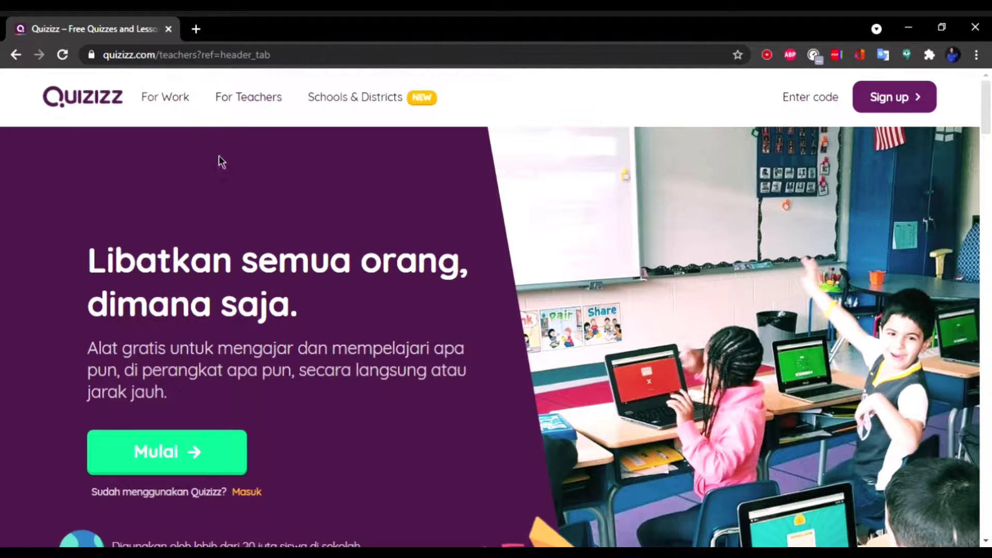
{"action": "scroll", "coordinate": [237, 407], "scroll_direction": "down", "scroll_amount": 4}
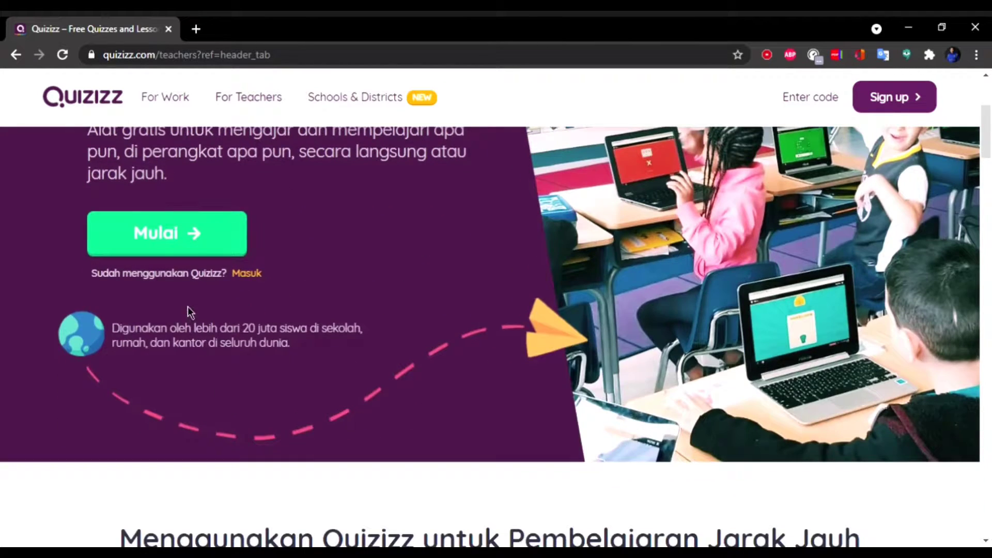
{"action": "scroll", "coordinate": [196, 282], "scroll_direction": "up", "scroll_amount": 3}
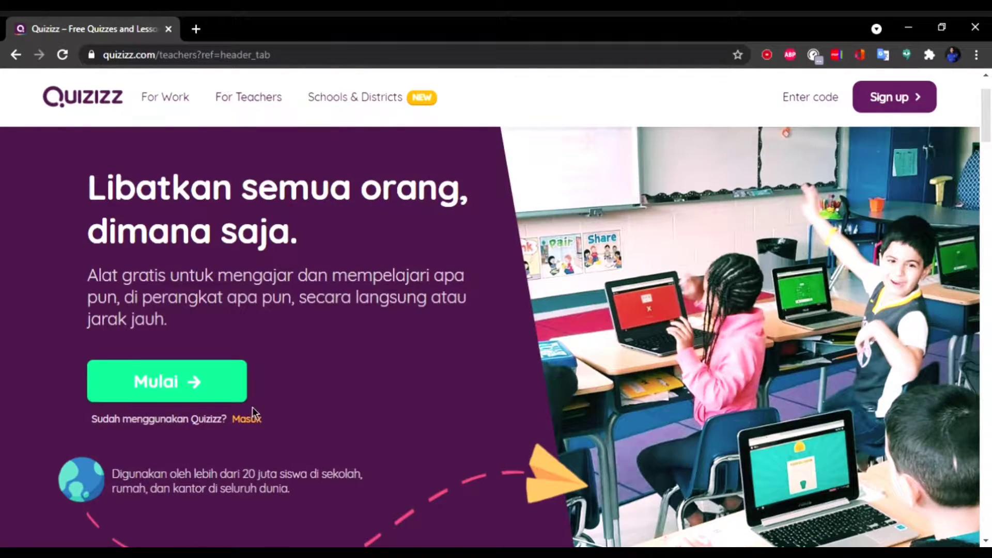
{"action": "left_click", "coordinate": [198, 396]}
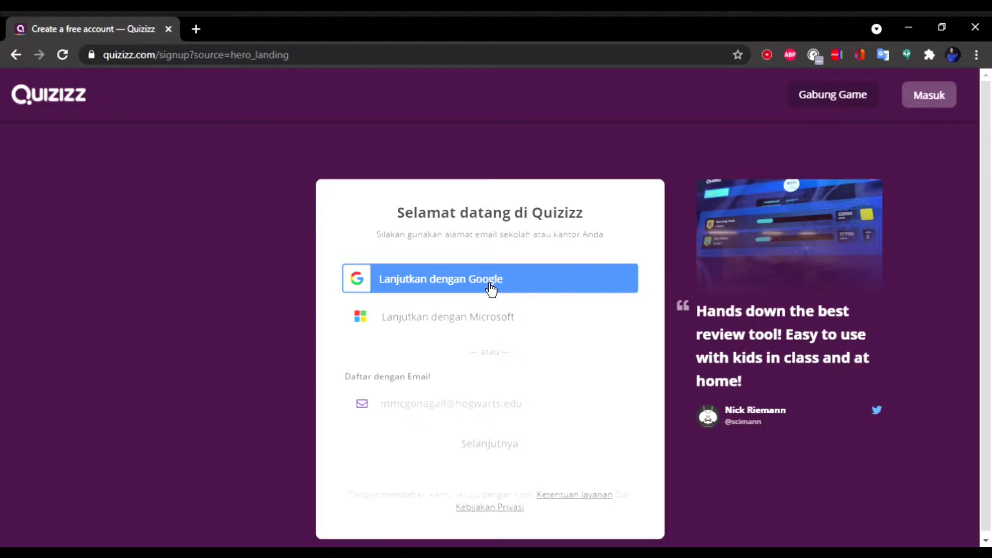
{"action": "left_click", "coordinate": [491, 287]}
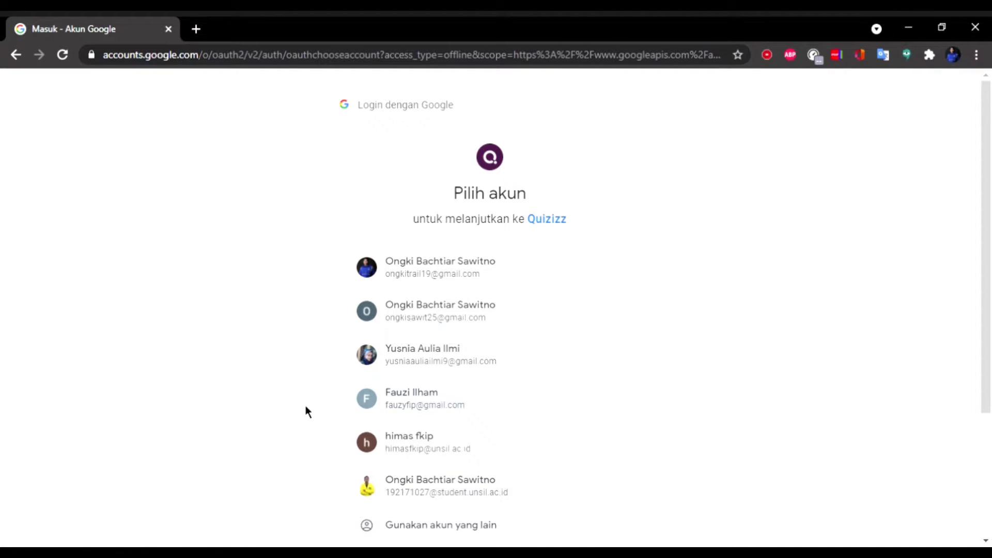
{"action": "left_click", "coordinate": [16, 61]}
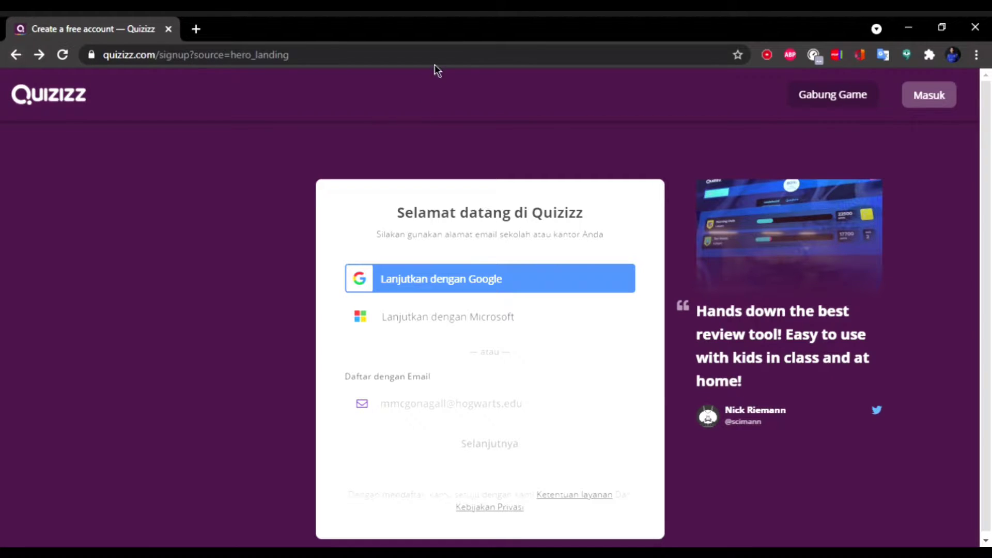
- Log in to the existing account with the fifth listed Google account and dismiss the invitation dialog
{"action": "left_click", "coordinate": [925, 99]}
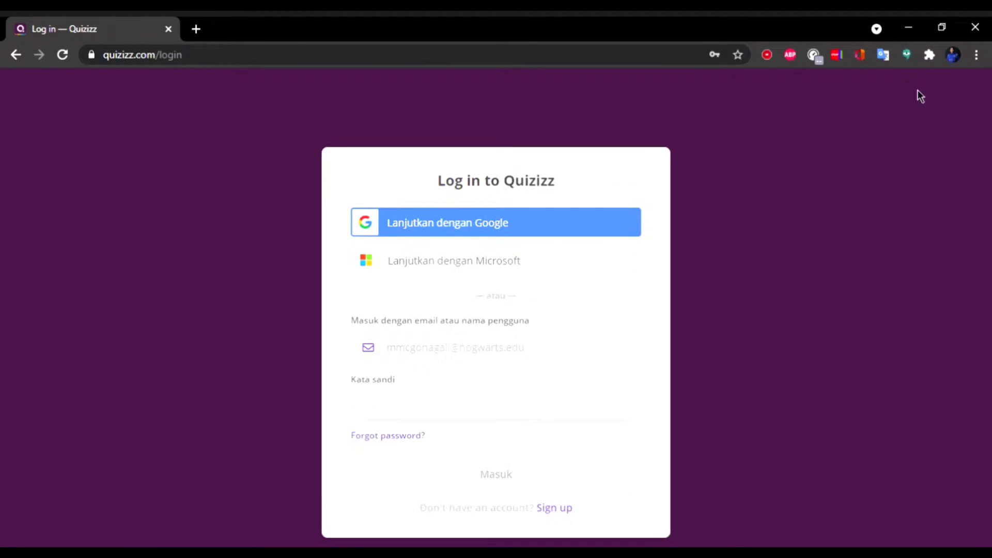
{"action": "left_click", "coordinate": [589, 237]}
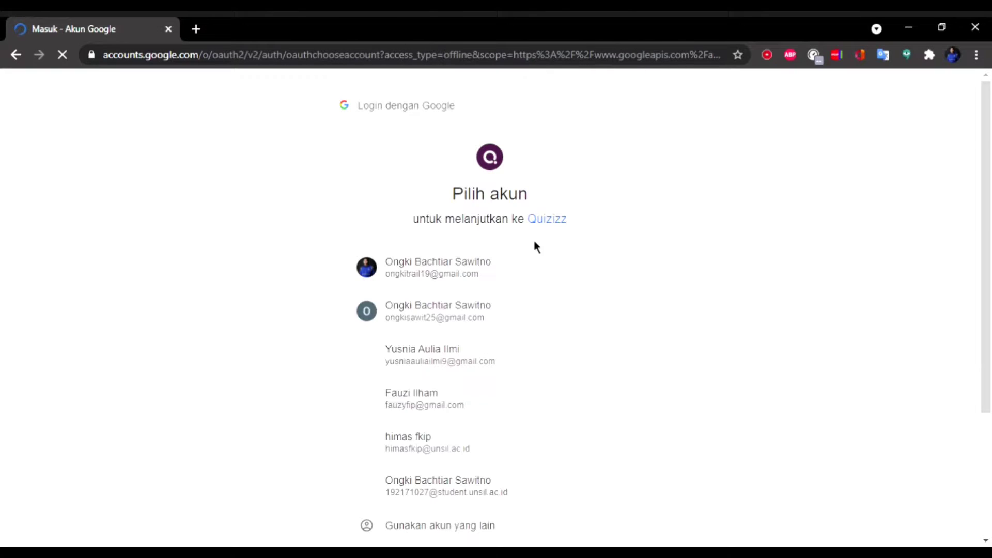
{"action": "scroll", "coordinate": [480, 357], "scroll_direction": "down", "scroll_amount": 3}
{"action": "scroll", "coordinate": [456, 303], "scroll_direction": "up", "scroll_amount": 3}
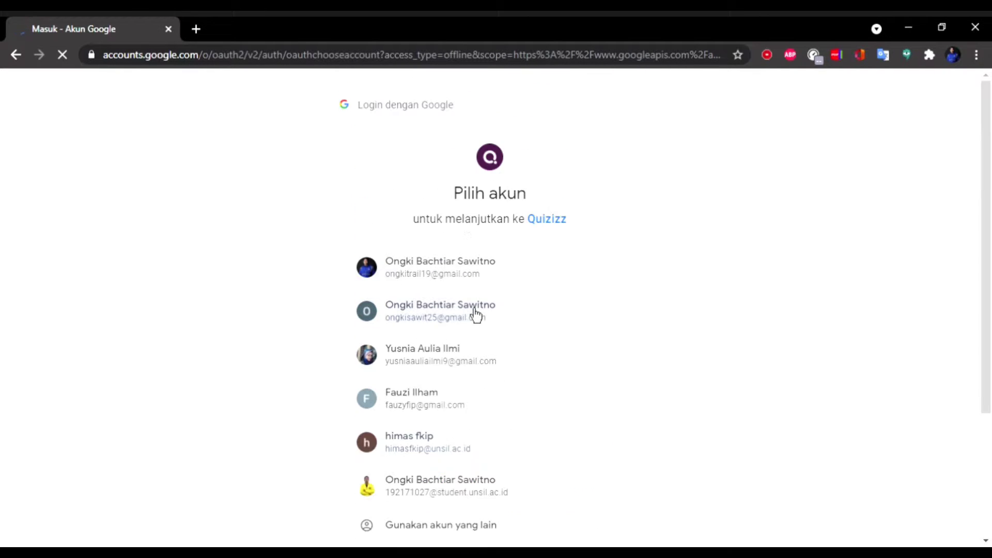
{"action": "left_click", "coordinate": [461, 456]}
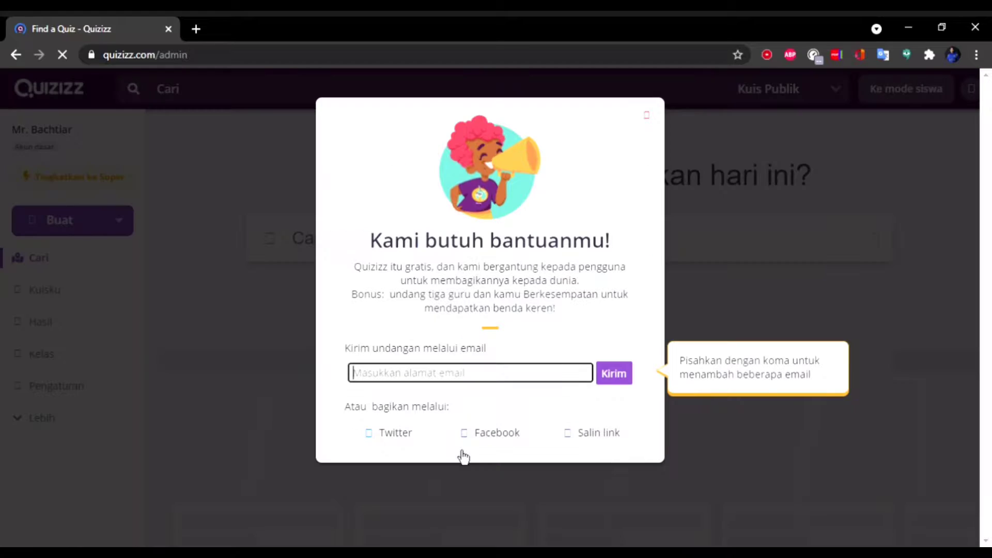
{"action": "left_click", "coordinate": [647, 115]}
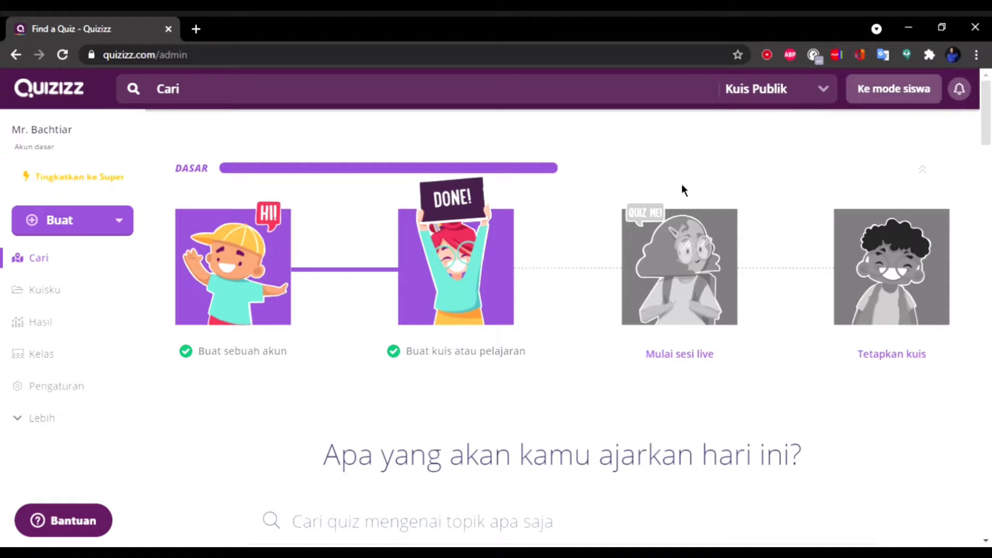
{"action": "left_click", "coordinate": [115, 233]}
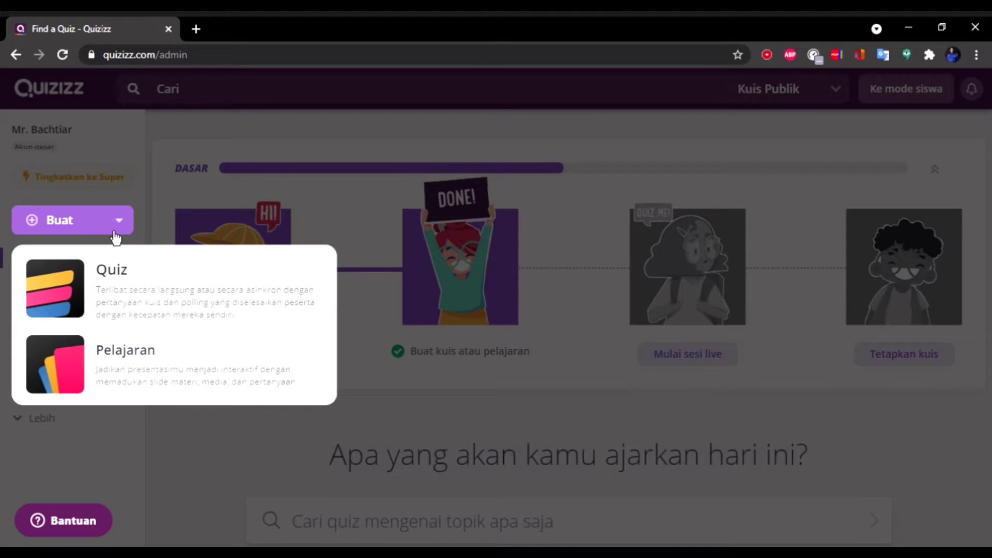
{"action": "left_click", "coordinate": [142, 169]}
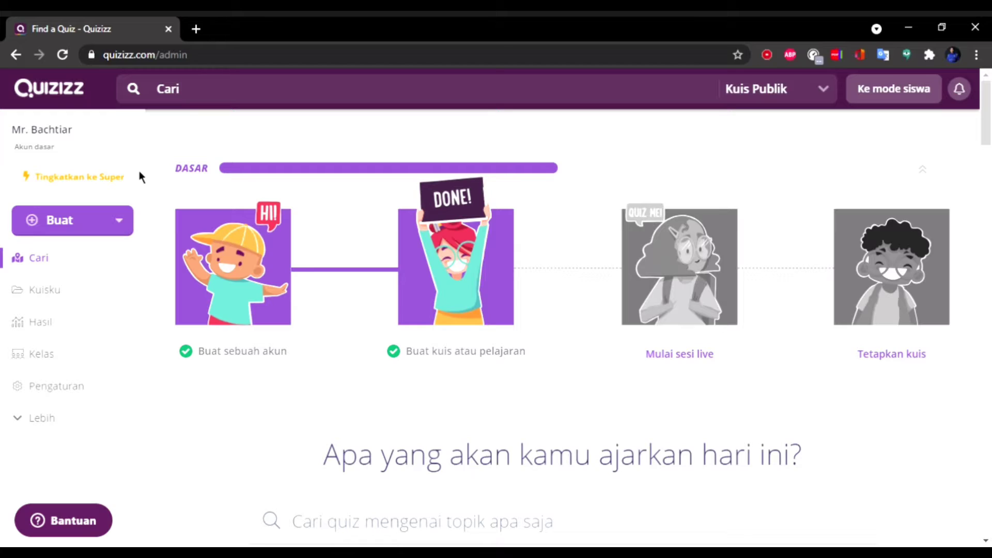
- Create a new class named KELAS 10 and copy its join link for students
{"action": "left_click", "coordinate": [77, 368]}
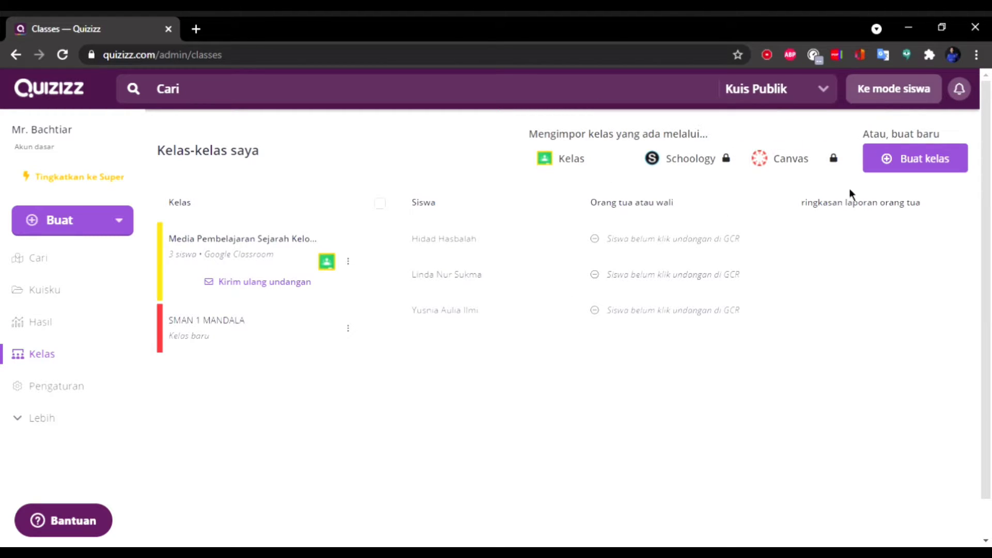
{"action": "left_click", "coordinate": [902, 164]}
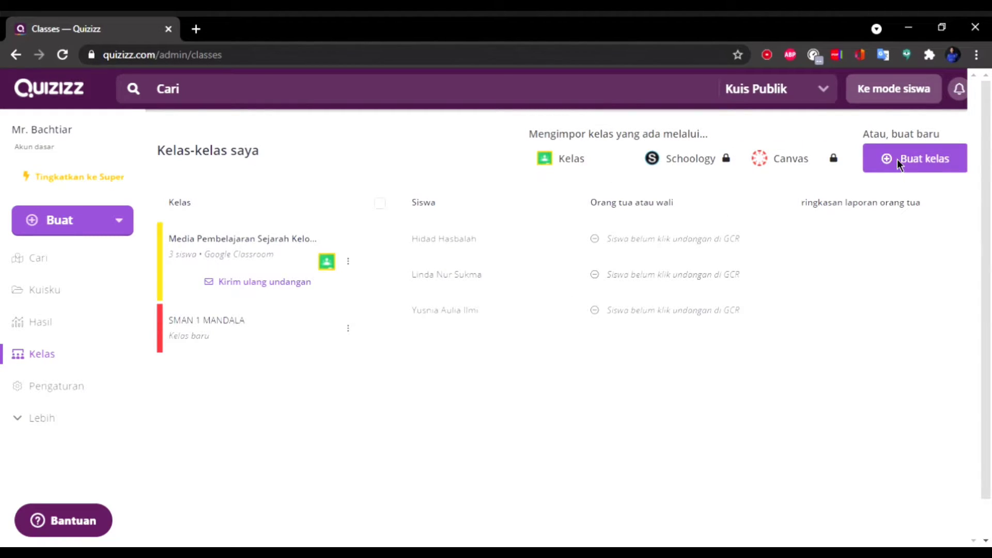
{"action": "left_click", "coordinate": [897, 160]}
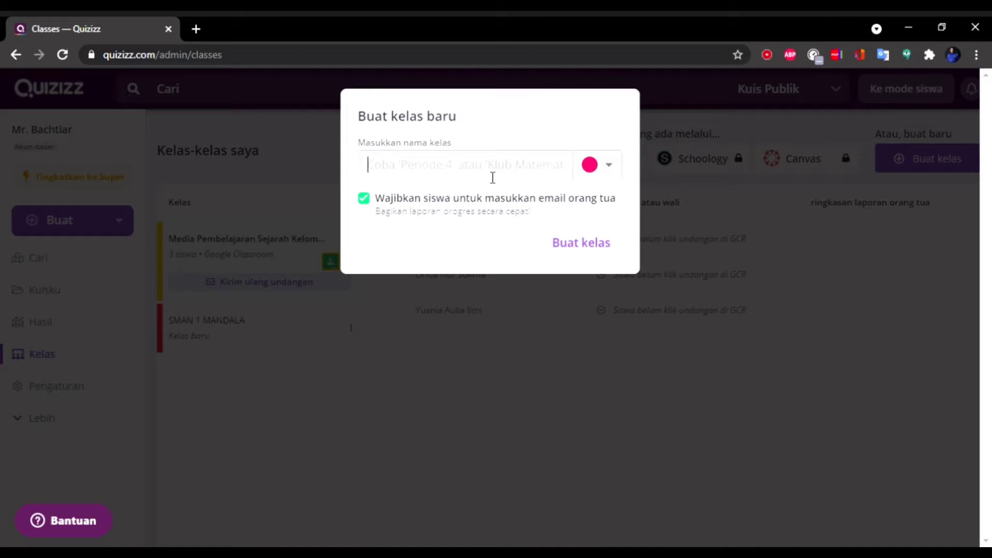
{"action": "type", "text": "KELAS 10"}
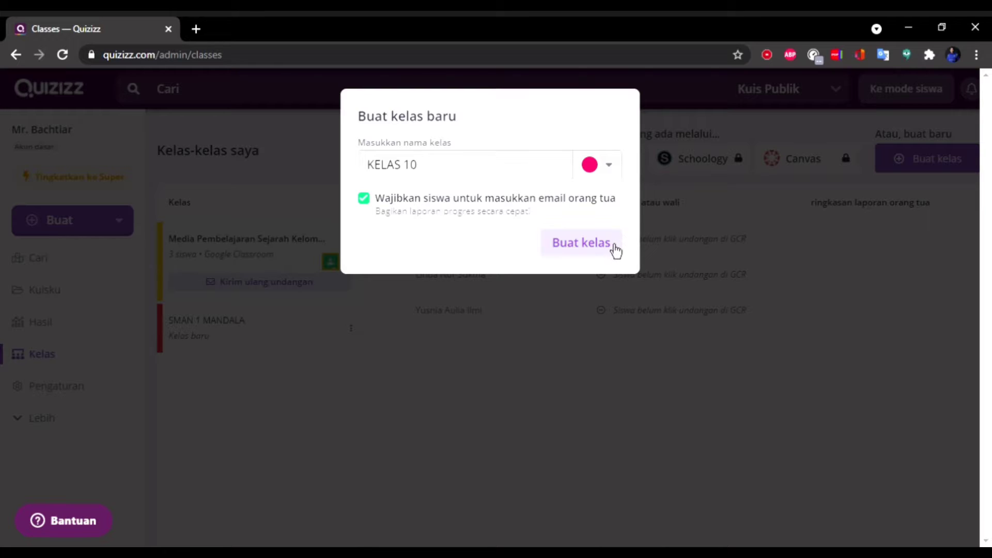
{"action": "left_click", "coordinate": [615, 247]}
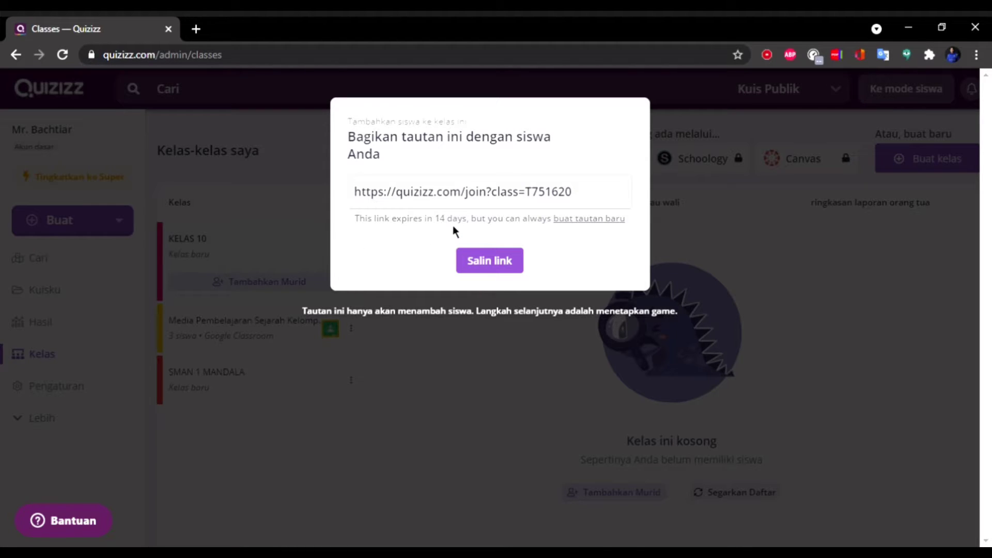
{"action": "left_click", "coordinate": [497, 274]}
{"action": "left_click", "coordinate": [650, 334]}
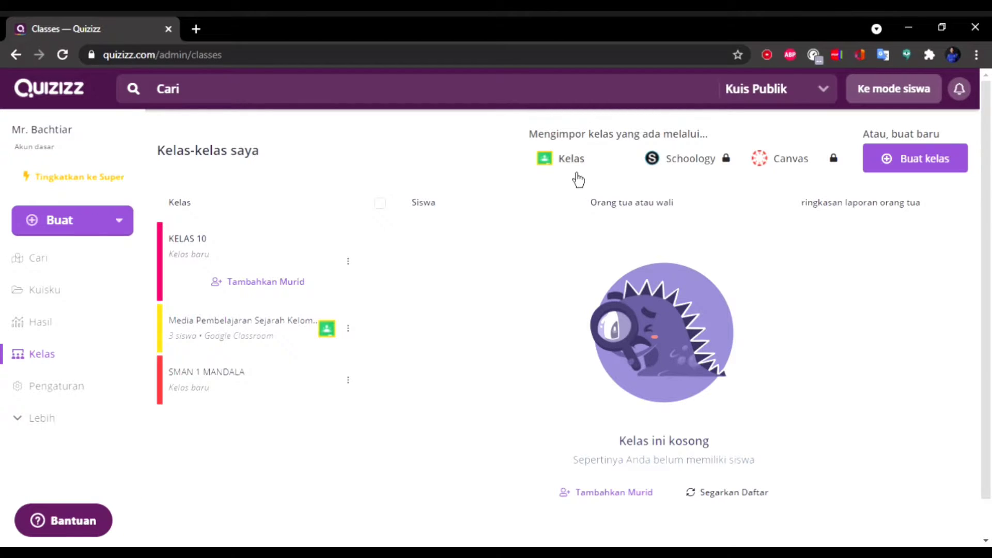
- Create a new lesson titled "Materi Bab 2 Sejarah SMA Kelas 10" with Sejarah as the subject
{"action": "scroll", "coordinate": [454, 238], "scroll_direction": "down", "scroll_amount": 1}
{"action": "scroll", "coordinate": [500, 245], "scroll_direction": "up", "scroll_amount": 1}
{"action": "left_click", "coordinate": [123, 230]}
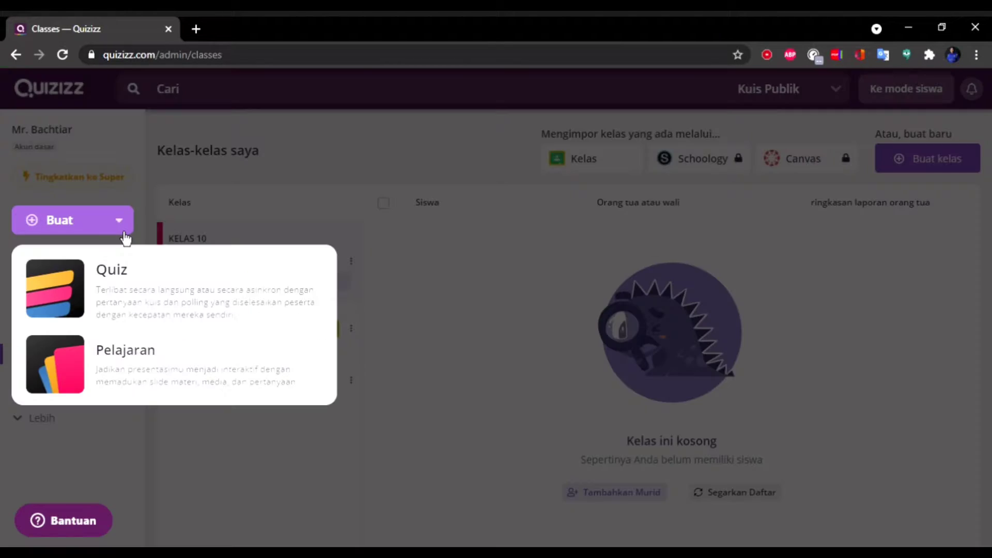
{"action": "left_click", "coordinate": [171, 381]}
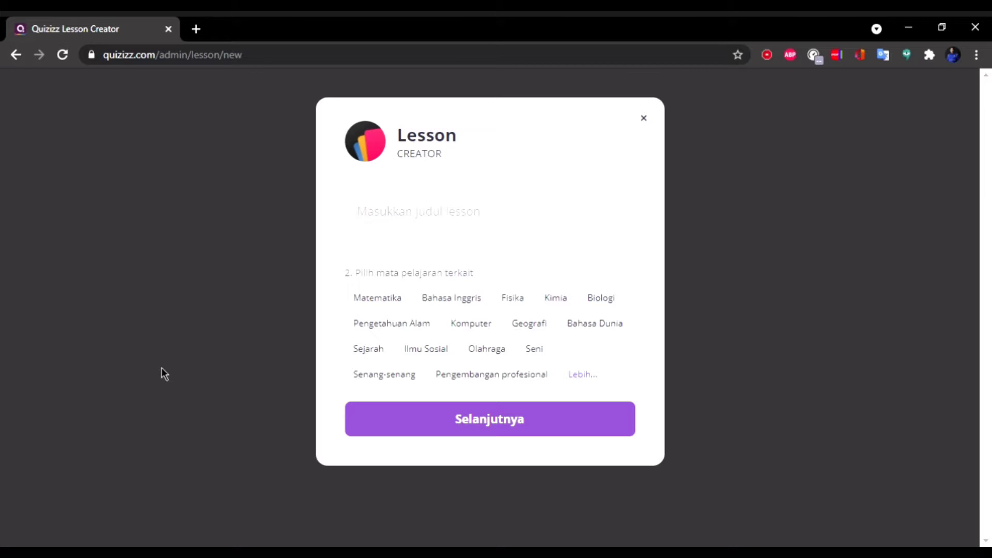
{"action": "type", "text": "Materi Bab 2 sma"}
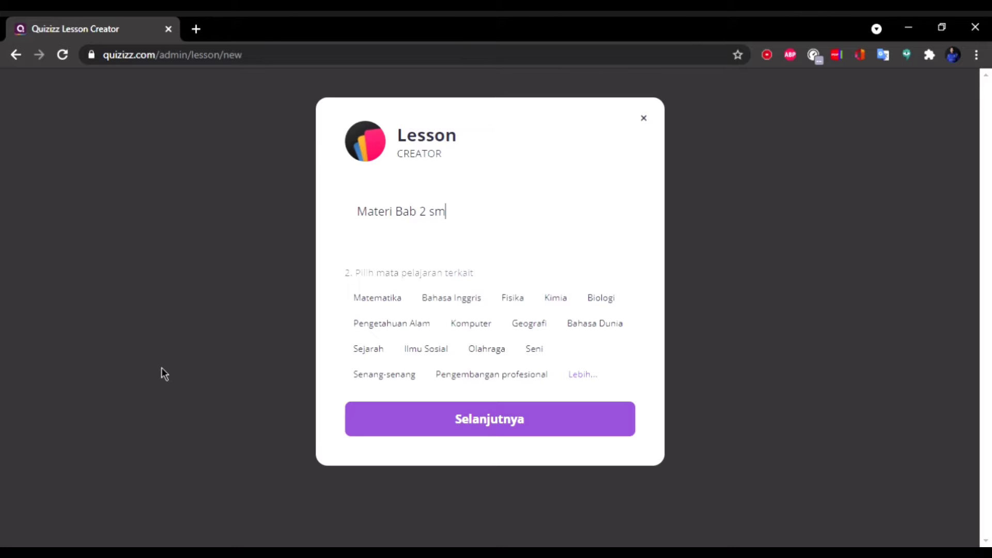
{"action": "key", "text": "BackSpace"}
{"action": "key", "text": "BackSpace"}
{"action": "key", "text": "BackSpace"}
{"action": "type", "text": "Sejarah SMA Kelas"}
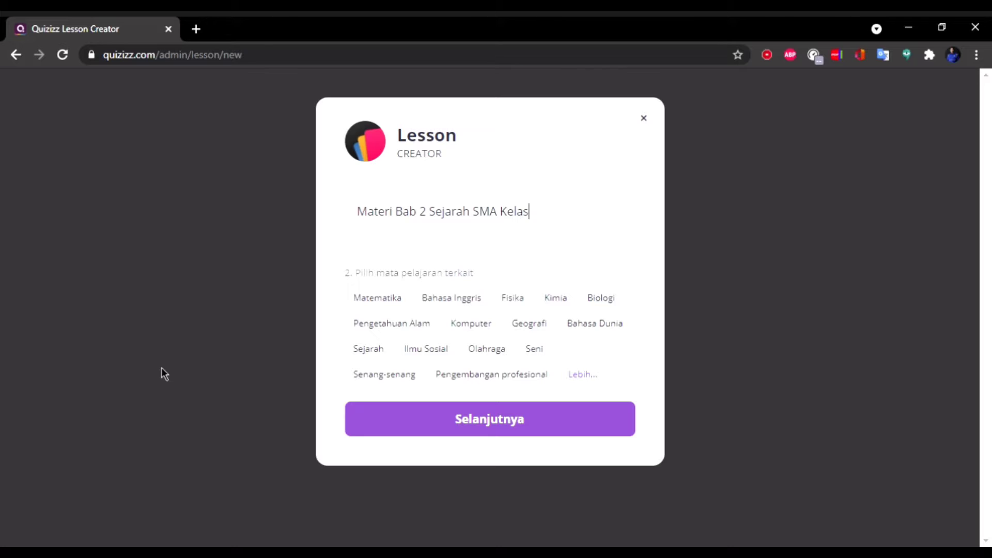
{"action": "type", "text": " 10"}
{"action": "left_click", "coordinate": [384, 357]}
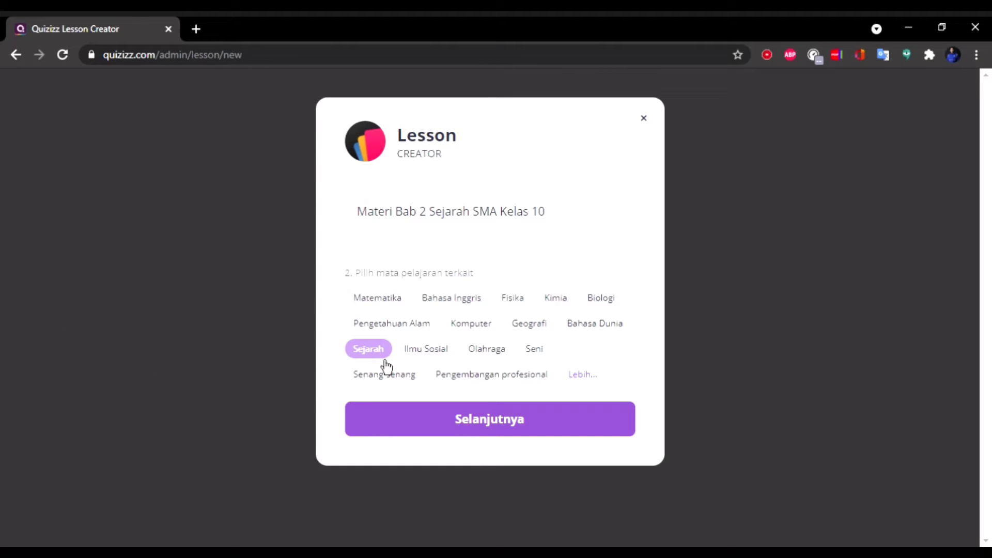
{"action": "left_click", "coordinate": [492, 435]}
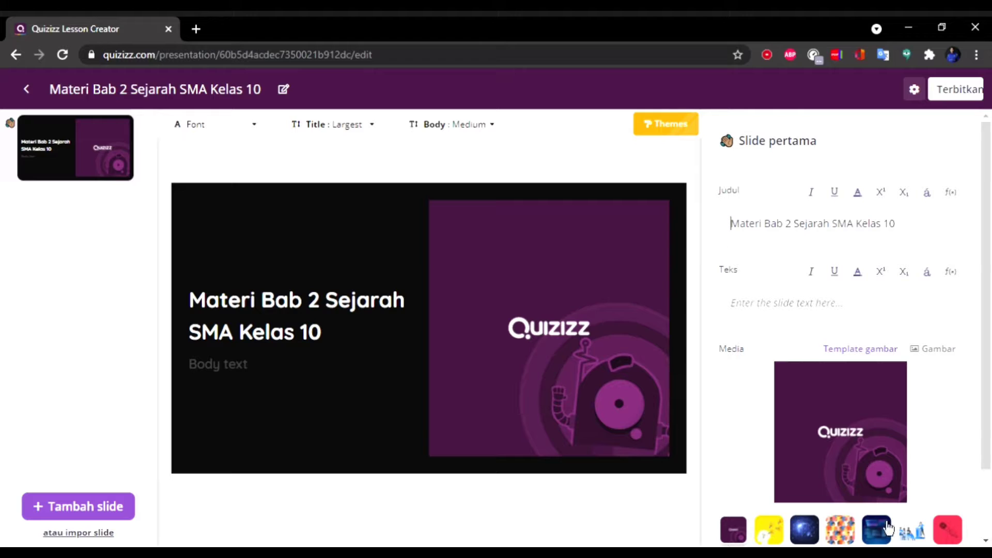
- Give the first slide the template image of a speaker addressing an audience and the body text "materi ini tentang"
{"action": "scroll", "coordinate": [952, 481], "scroll_direction": "down", "scroll_amount": 2}
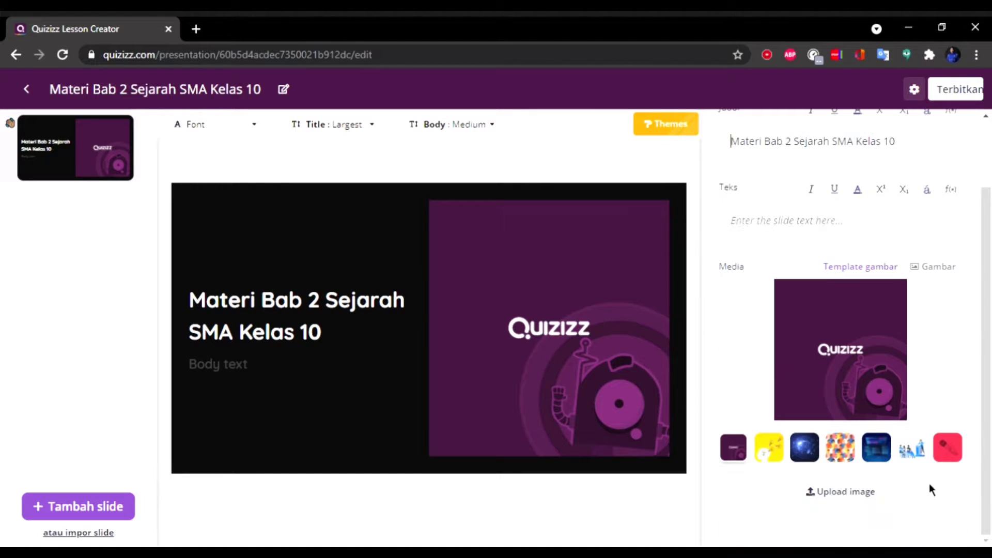
{"action": "left_click", "coordinate": [912, 448]}
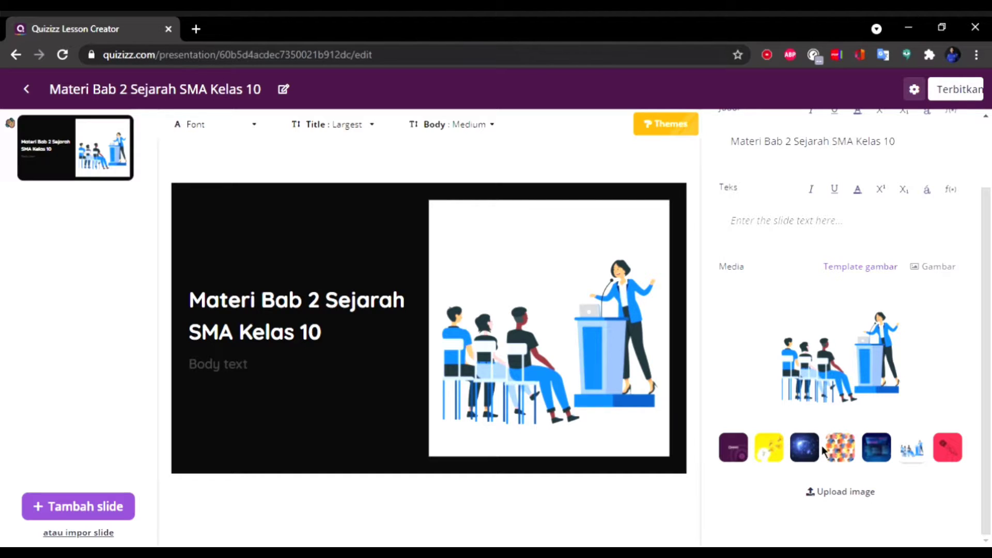
{"action": "scroll", "coordinate": [826, 451], "scroll_direction": "up", "scroll_amount": 2}
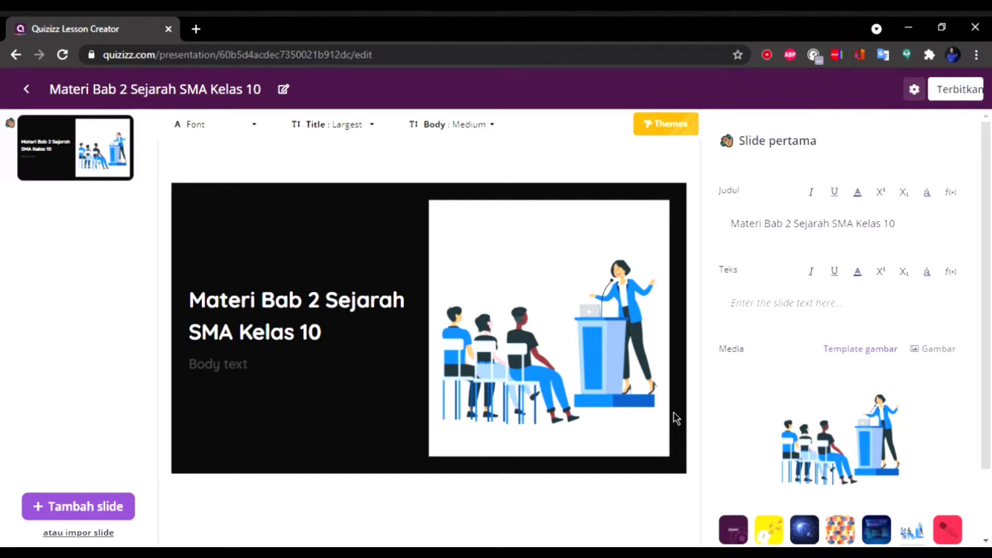
{"action": "left_click", "coordinate": [818, 320]}
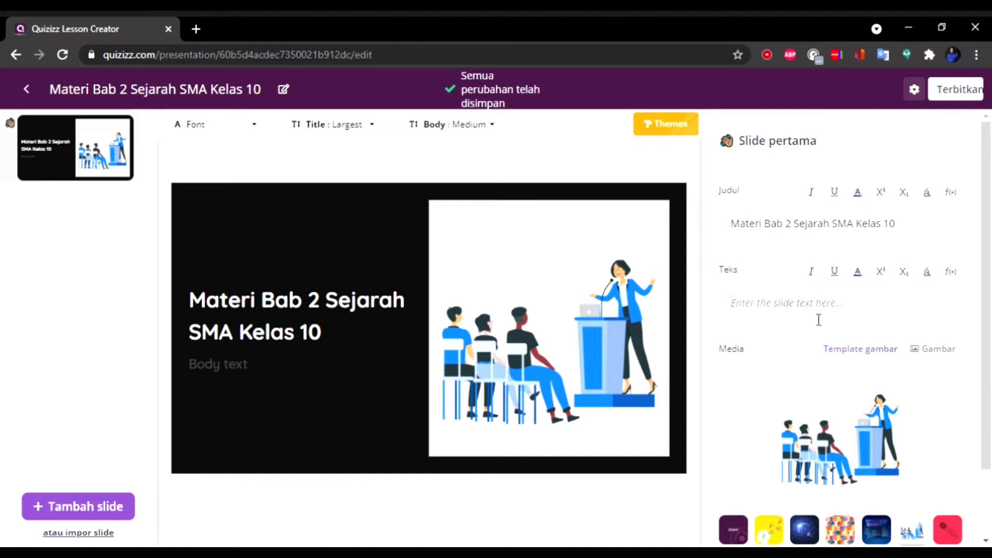
{"action": "type", "text": "materi "}
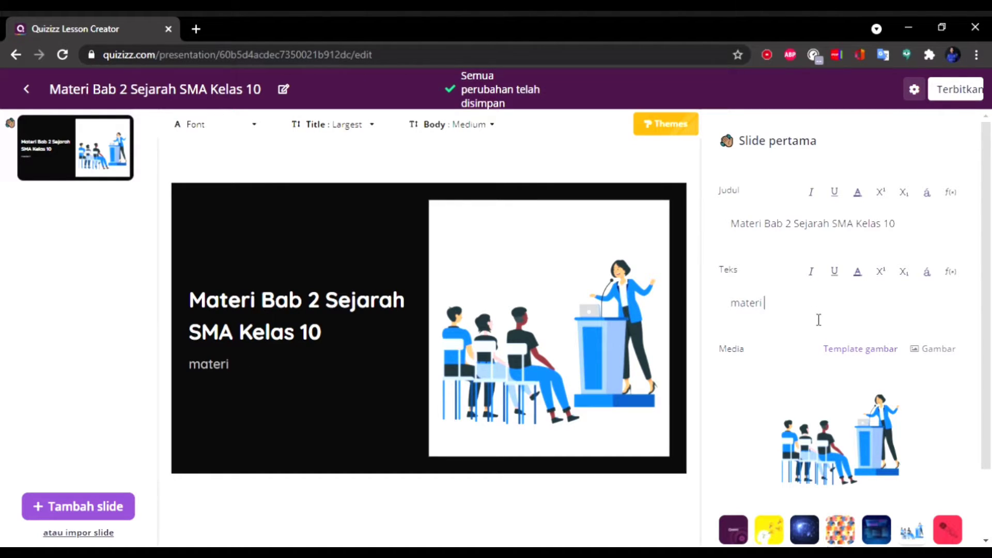
{"action": "type", "text": "ini tentang"}
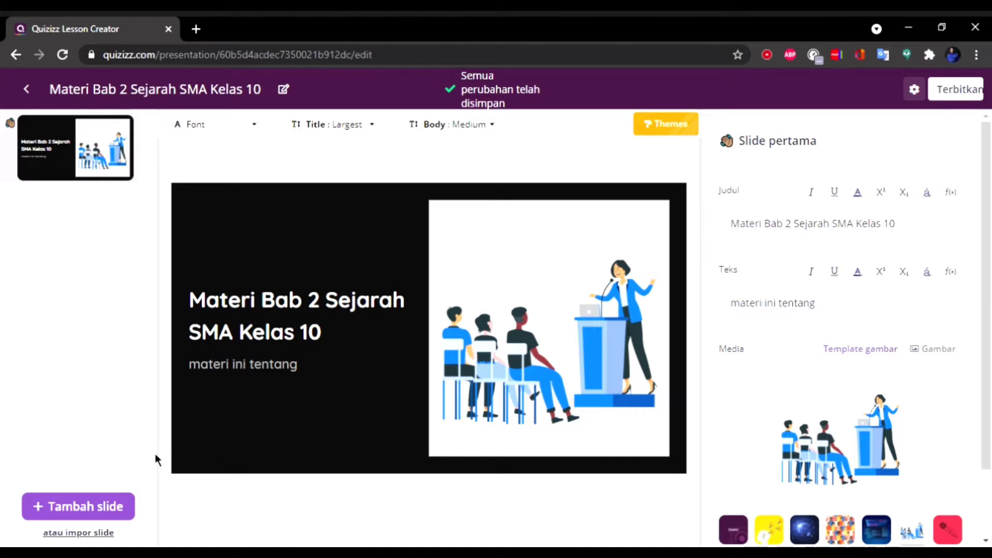
- Examine the slide layouts, media and interactive question types that can be added, and the options for importing slides
{"action": "left_click", "coordinate": [101, 512]}
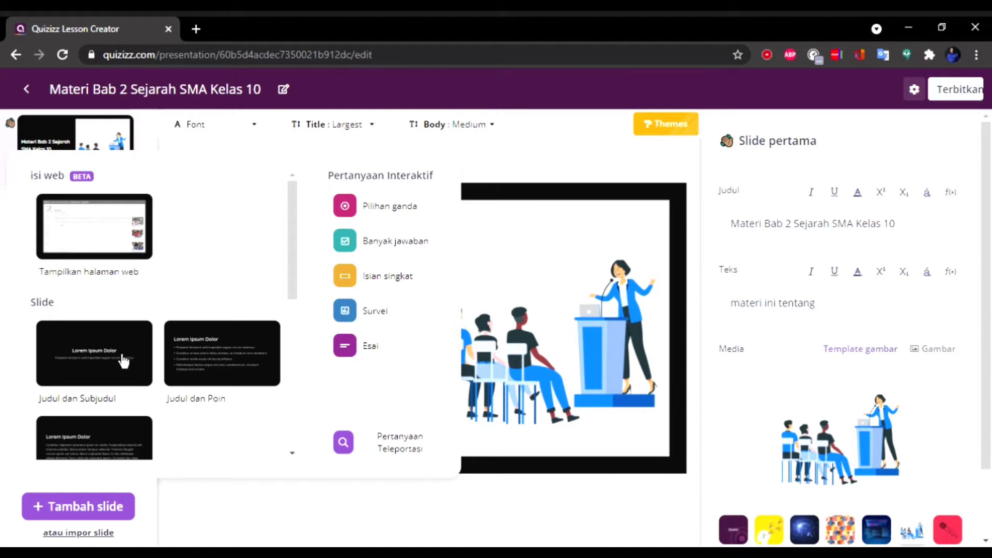
{"action": "scroll", "coordinate": [222, 402], "scroll_direction": "down", "scroll_amount": 4}
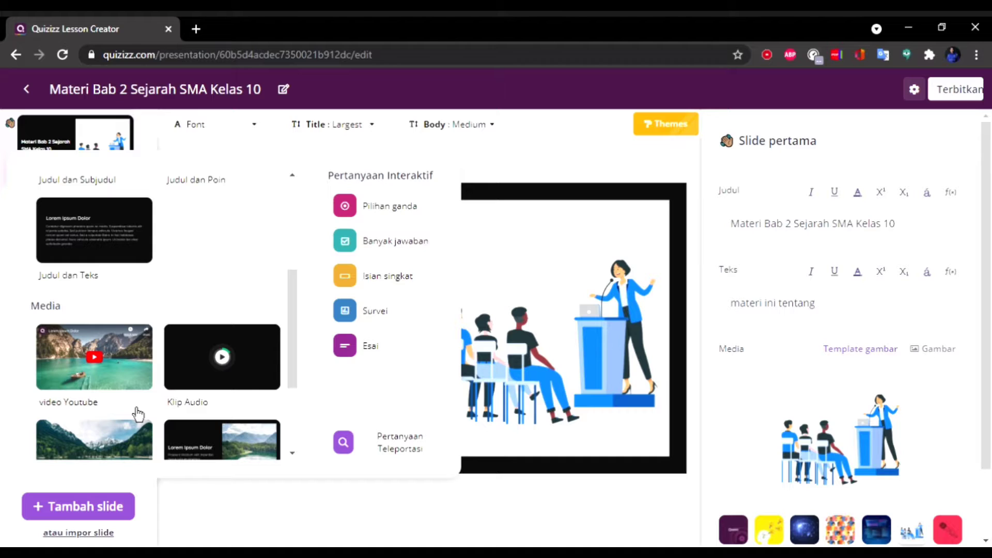
{"action": "scroll", "coordinate": [155, 392], "scroll_direction": "down", "scroll_amount": 3}
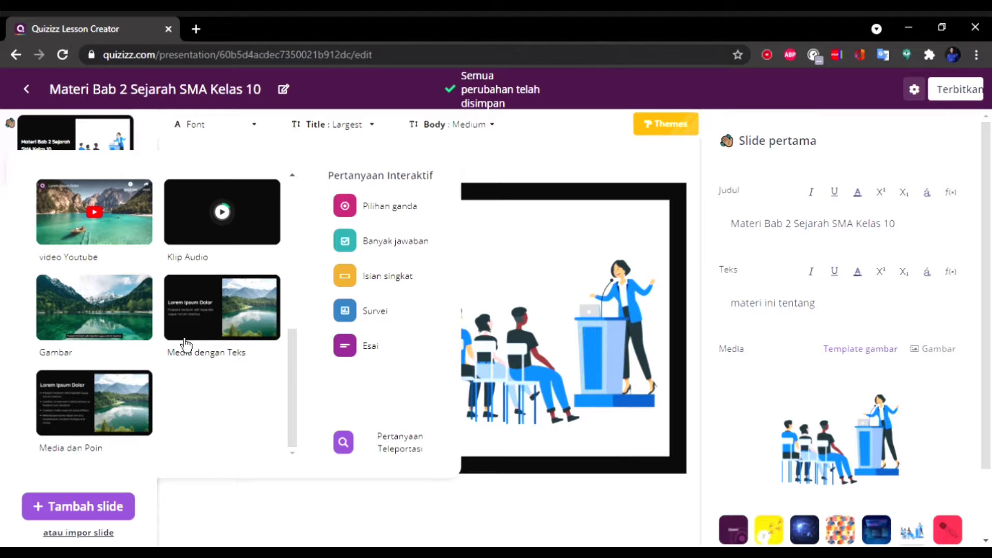
{"action": "scroll", "coordinate": [178, 341], "scroll_direction": "up", "scroll_amount": 5}
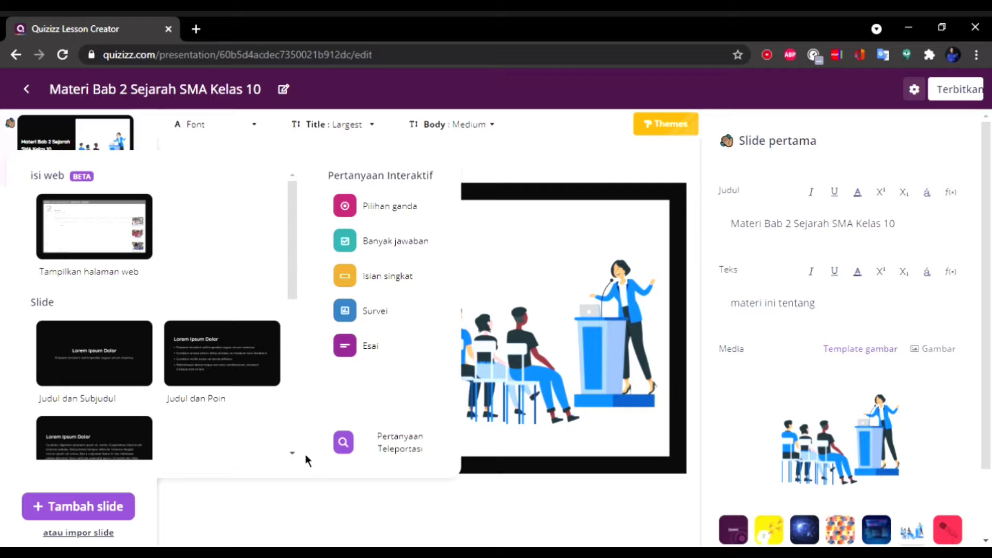
{"action": "left_click", "coordinate": [299, 489]}
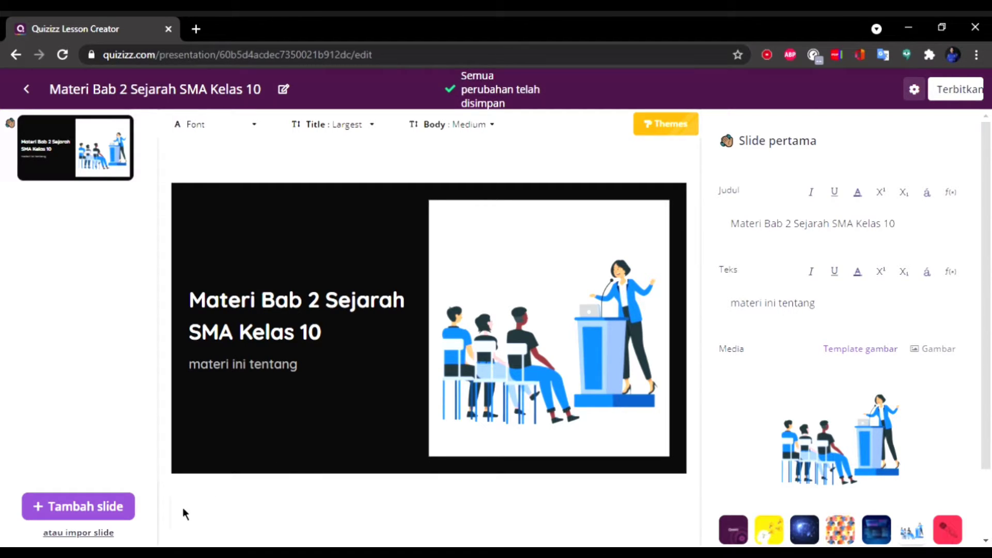
{"action": "left_click", "coordinate": [109, 539]}
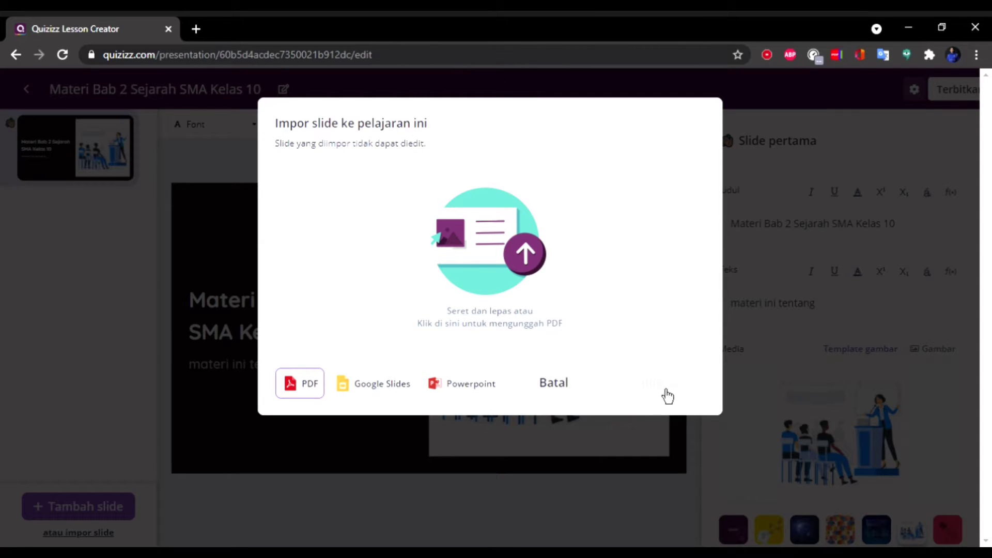
{"action": "left_click", "coordinate": [572, 393]}
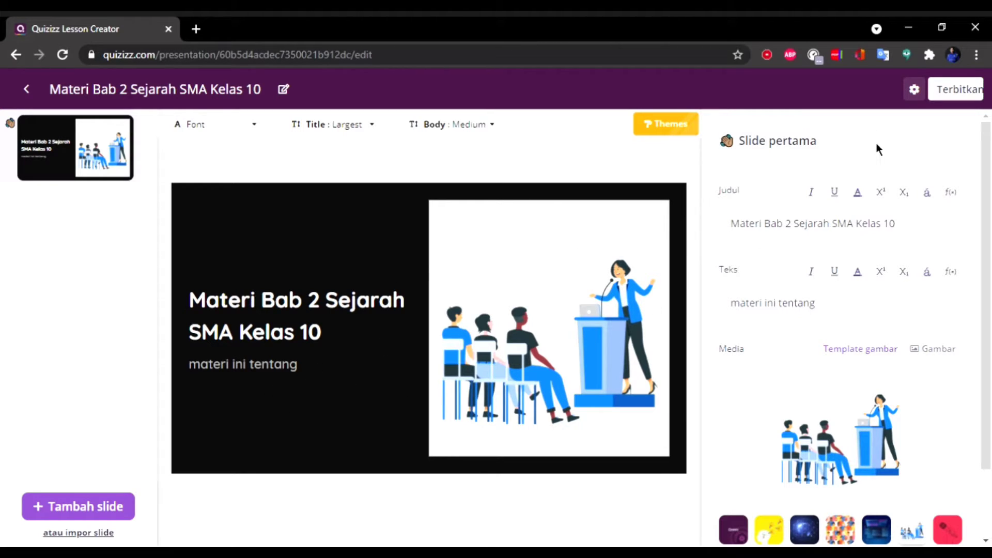
- Publish the lesson with Indonesian as the language and 10th as the grade from and to, keeping it public
{"action": "left_click", "coordinate": [970, 88]}
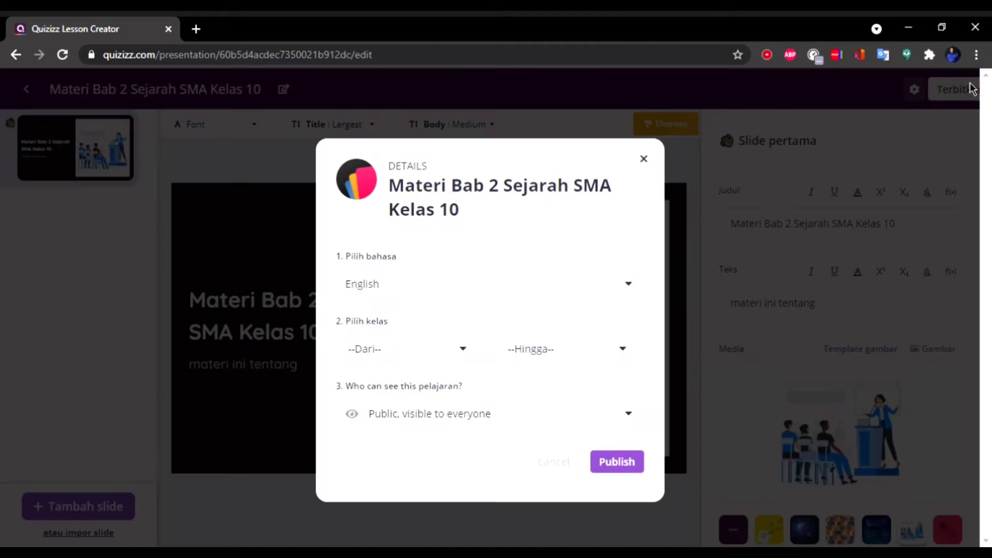
{"action": "left_click", "coordinate": [476, 305]}
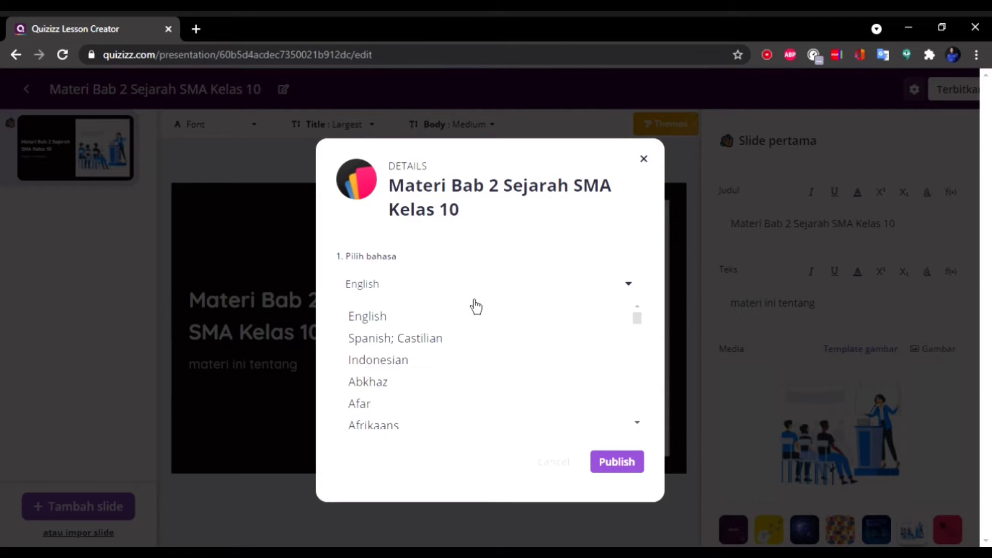
{"action": "left_click", "coordinate": [413, 361]}
{"action": "left_click", "coordinate": [413, 366]}
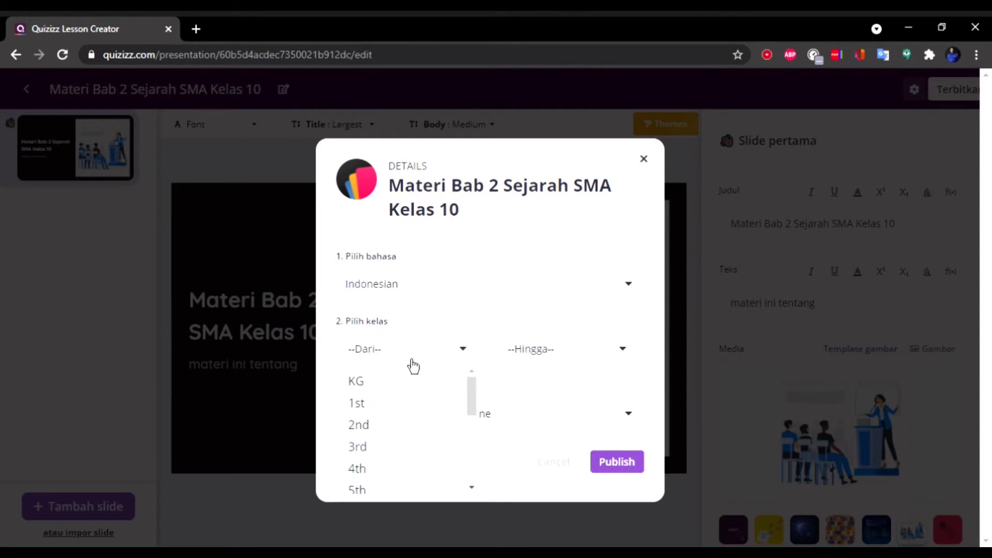
{"action": "scroll", "coordinate": [383, 418], "scroll_direction": "down", "scroll_amount": 5}
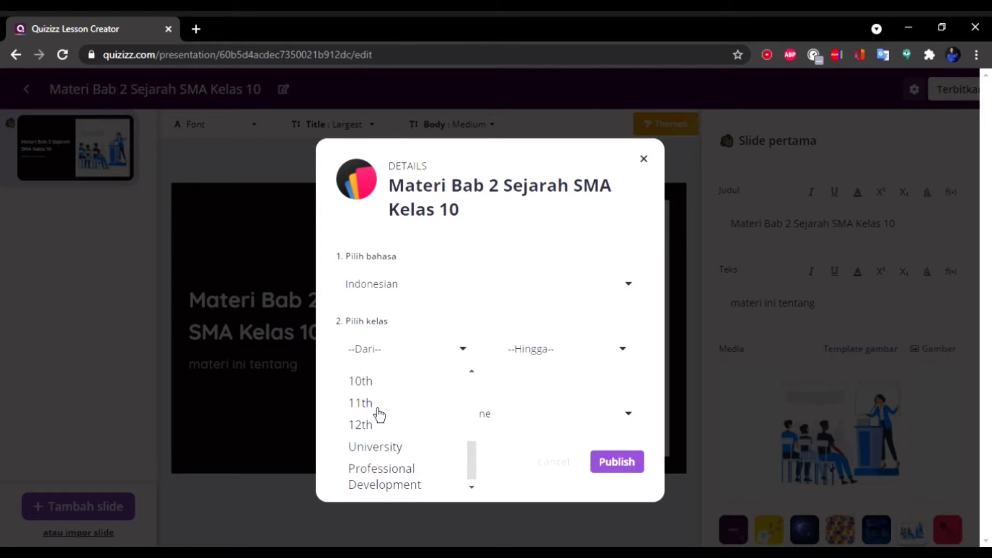
{"action": "left_click", "coordinate": [379, 387]}
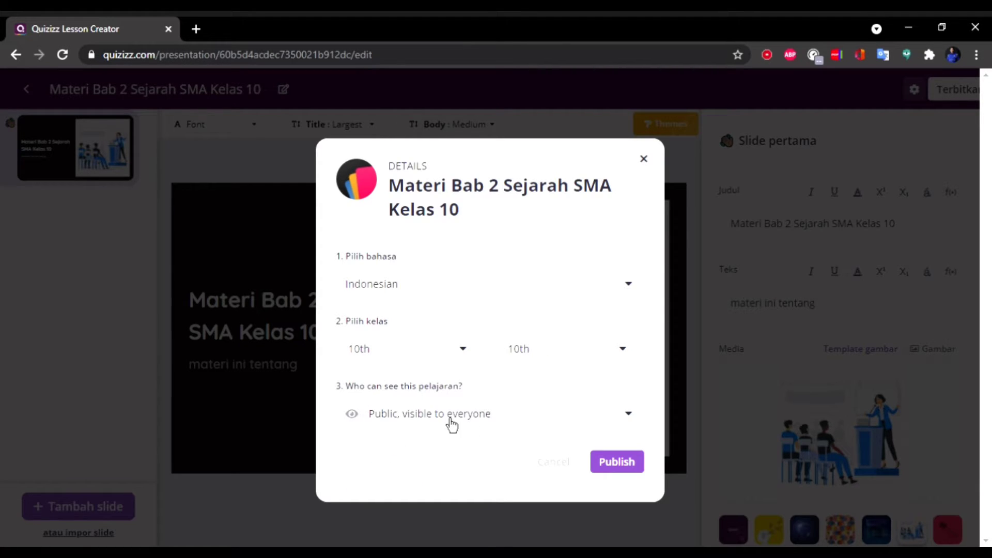
{"action": "left_click", "coordinate": [628, 466]}
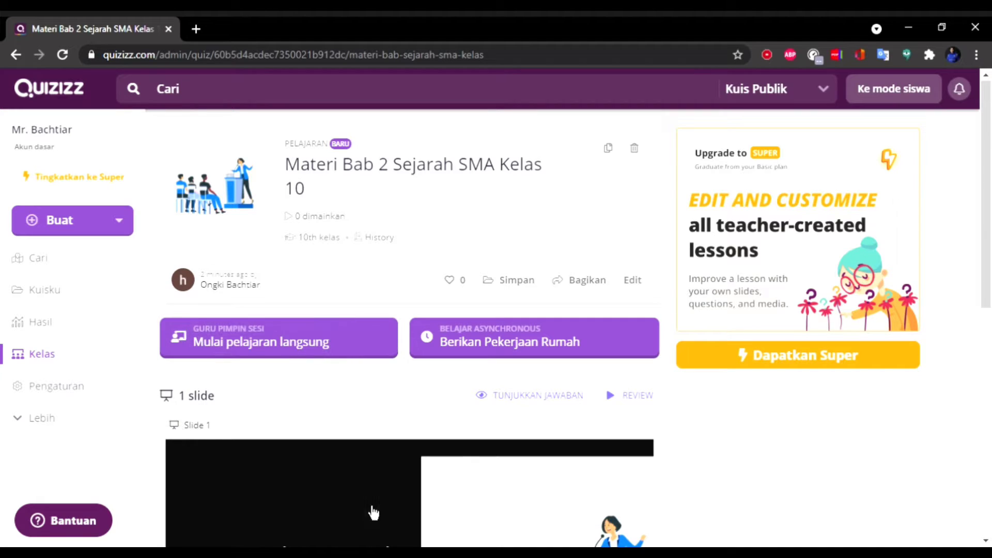
- Set the lesson up as homework for the class Media Pembelajaran Sejarah Kelompok 3 with the assignment title "Materi pertama"
{"action": "left_click", "coordinate": [521, 345]}
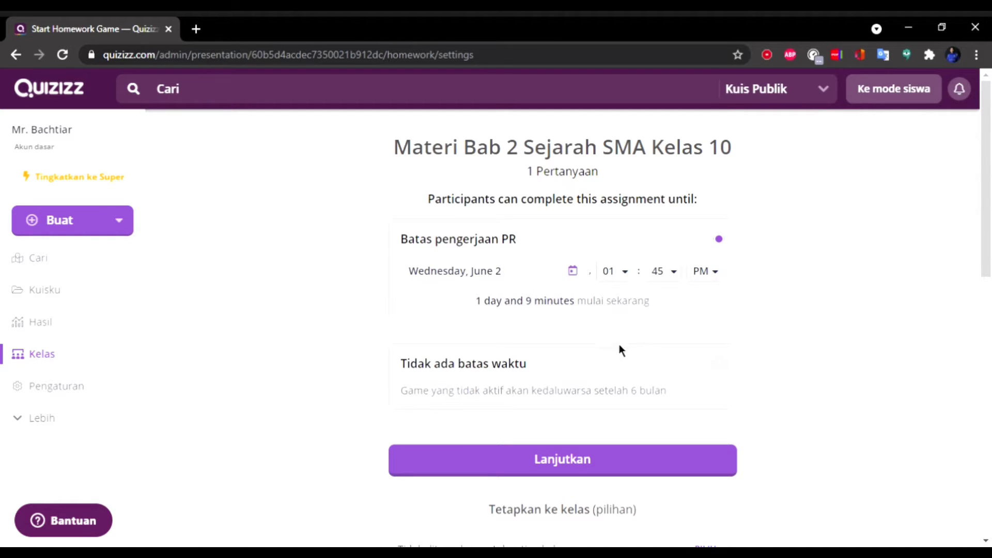
{"action": "scroll", "coordinate": [609, 414], "scroll_direction": "down", "scroll_amount": 3}
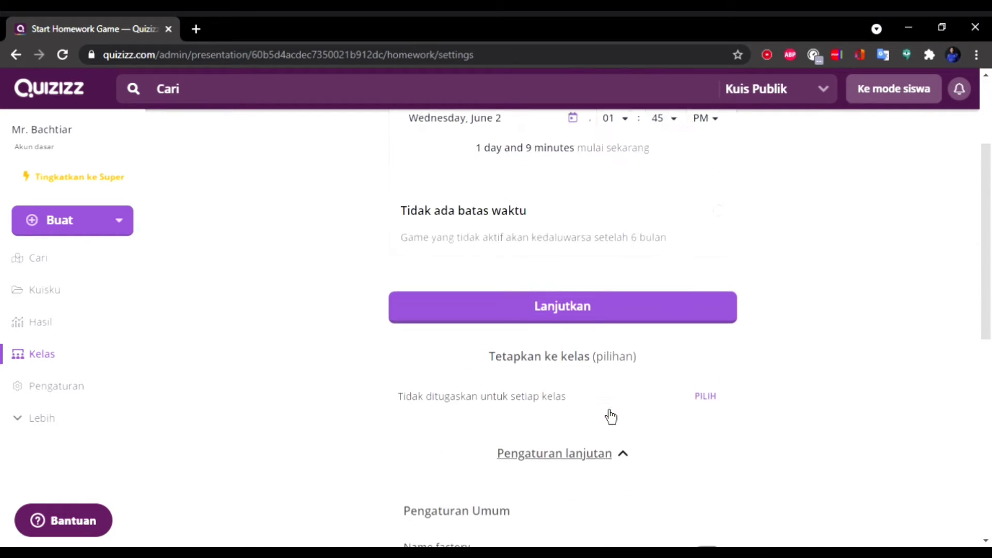
{"action": "left_click", "coordinate": [706, 402]}
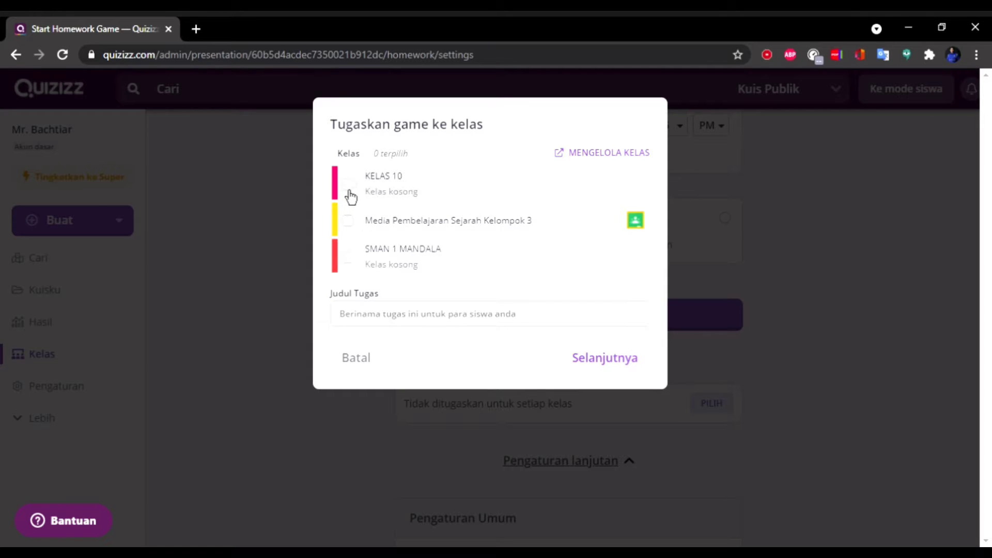
{"action": "left_click", "coordinate": [349, 221]}
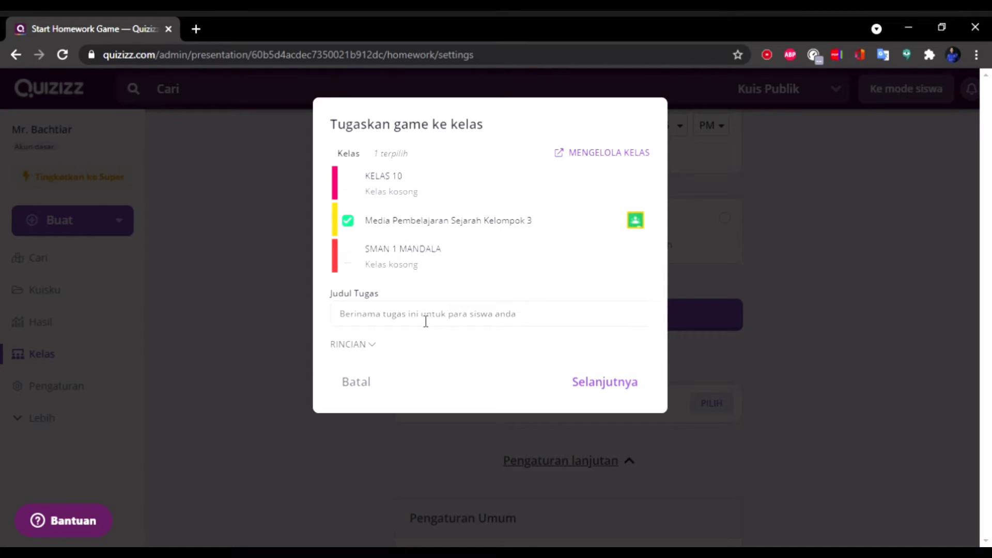
{"action": "left_click", "coordinate": [442, 326]}
{"action": "type", "text": "Mat"}
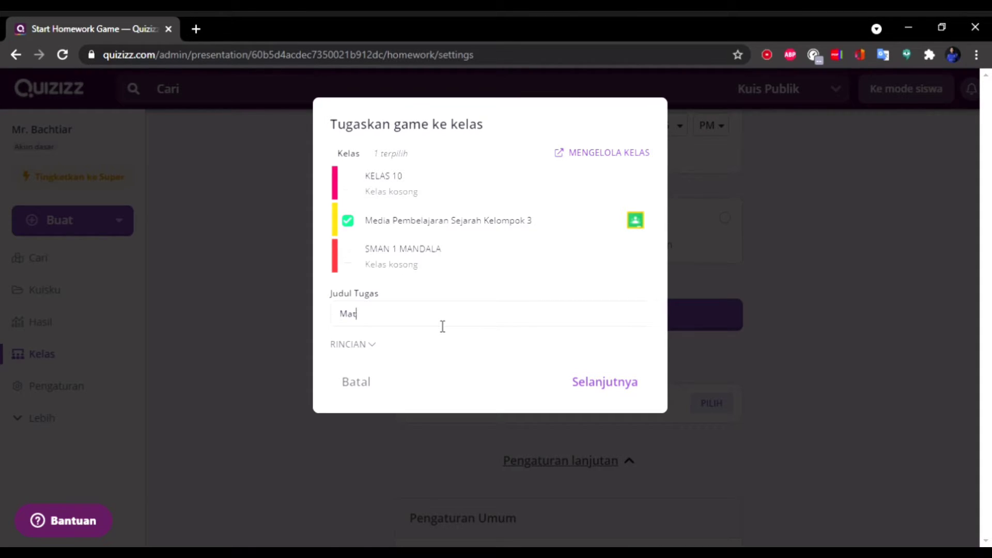
{"action": "type", "text": "eri pertama"}
{"action": "left_click", "coordinate": [611, 395]}
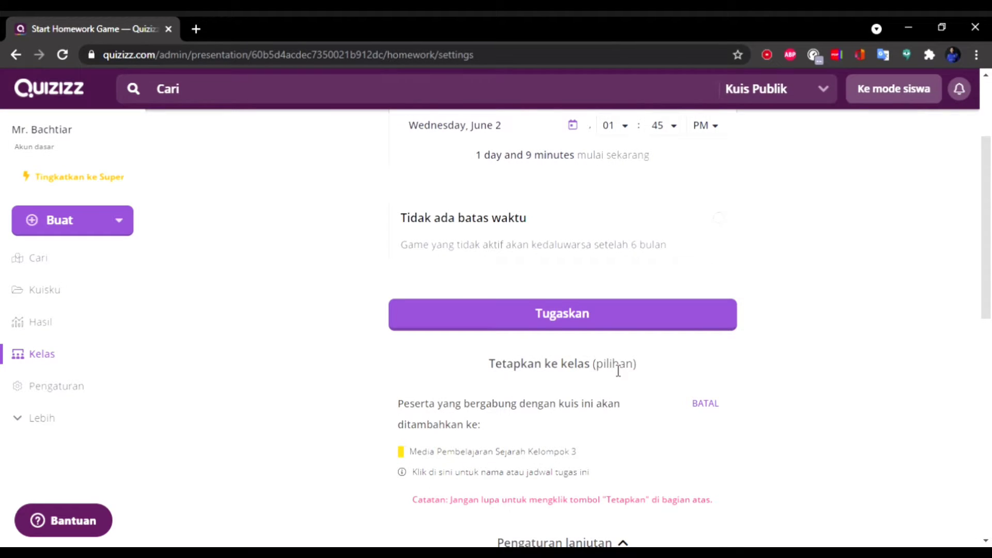
- Review the advanced homework settings and assign the homework to the selected class
{"action": "scroll", "coordinate": [594, 337], "scroll_direction": "down", "scroll_amount": 4}
{"action": "scroll", "coordinate": [592, 313], "scroll_direction": "up", "scroll_amount": 3}
{"action": "scroll", "coordinate": [594, 321], "scroll_direction": "down", "scroll_amount": 6}
{"action": "scroll", "coordinate": [595, 326], "scroll_direction": "down", "scroll_amount": 3}
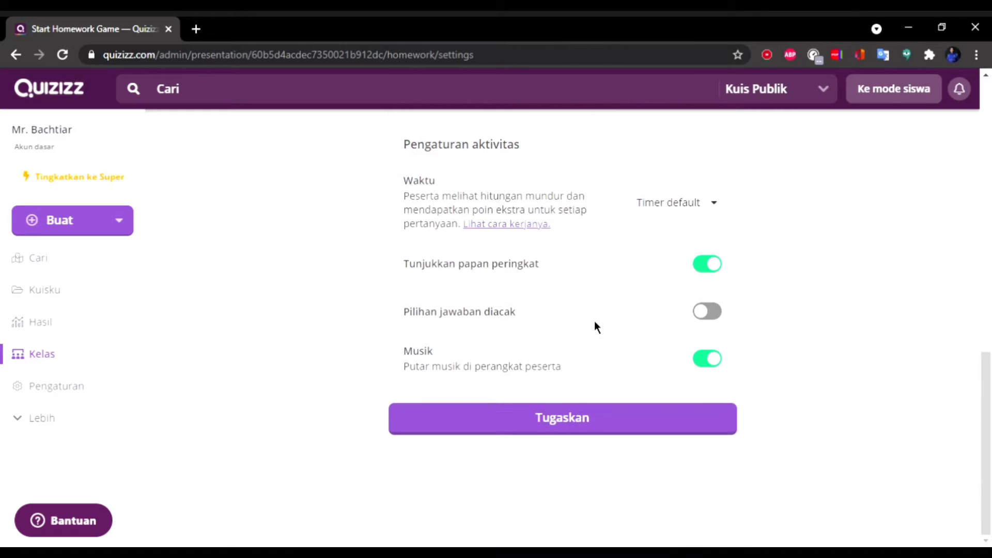
{"action": "scroll", "coordinate": [628, 288], "scroll_direction": "up", "scroll_amount": 7}
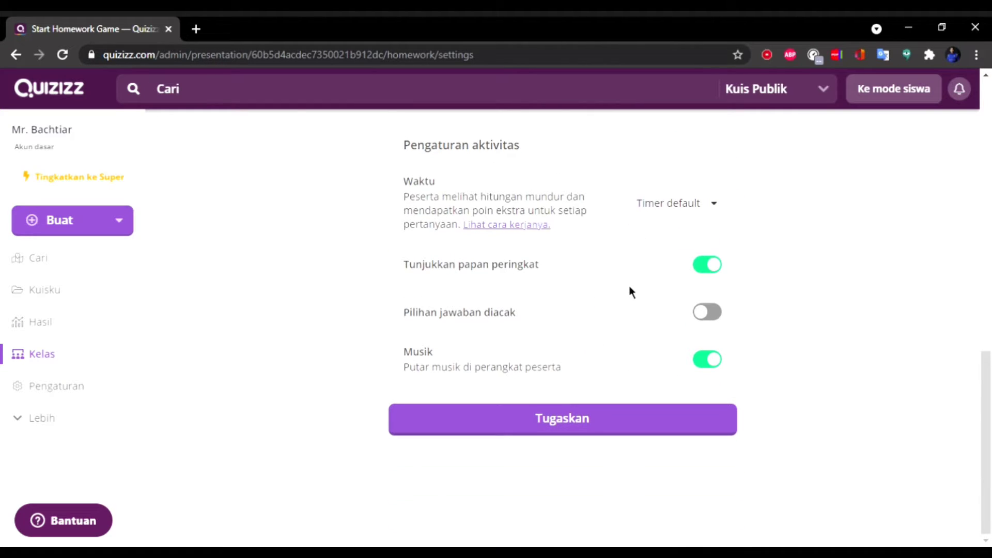
{"action": "scroll", "coordinate": [629, 287], "scroll_direction": "up", "scroll_amount": 4}
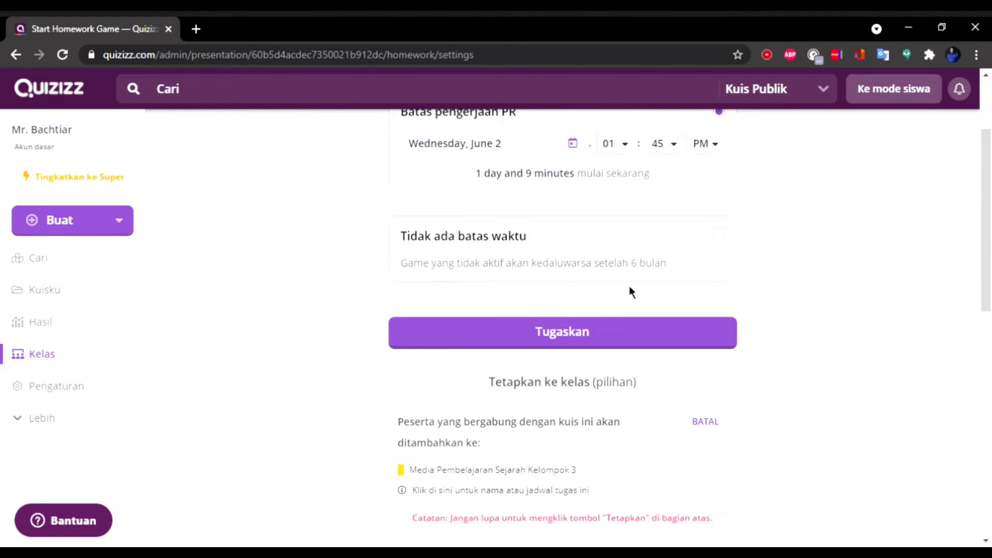
{"action": "scroll", "coordinate": [636, 347], "scroll_direction": "up", "scroll_amount": 1}
{"action": "scroll", "coordinate": [636, 348], "scroll_direction": "up", "scroll_amount": 2}
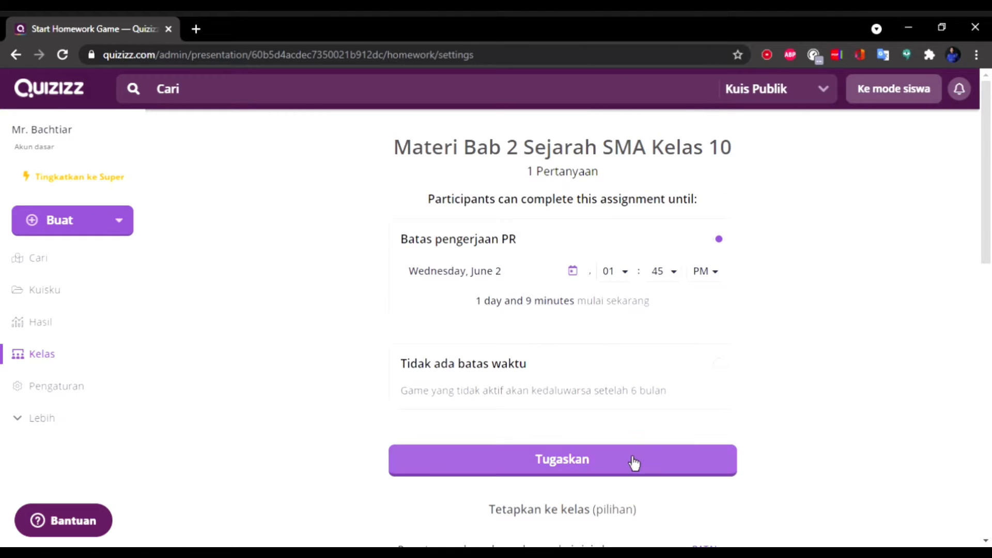
{"action": "left_click", "coordinate": [635, 462]}
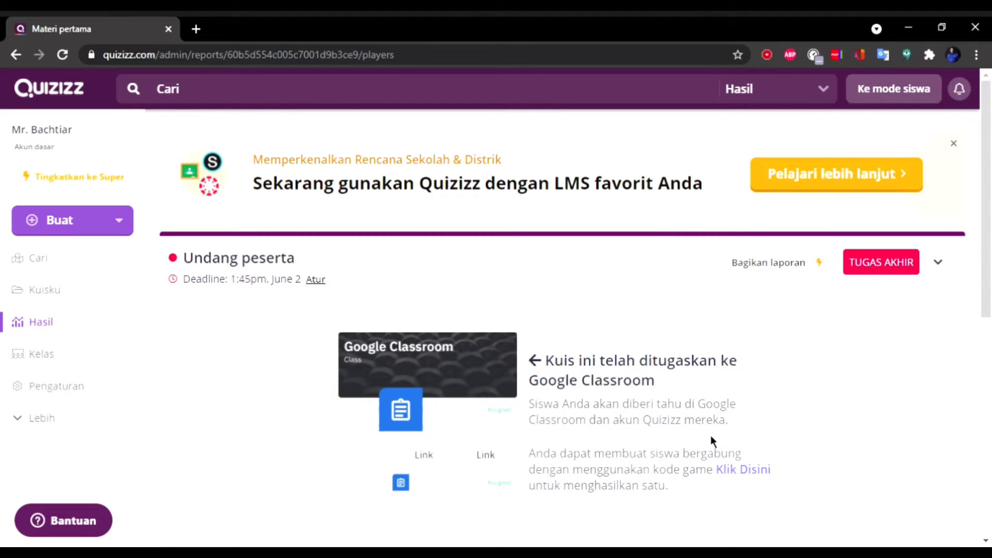
{"action": "scroll", "coordinate": [711, 436], "scroll_direction": "down", "scroll_amount": 5}
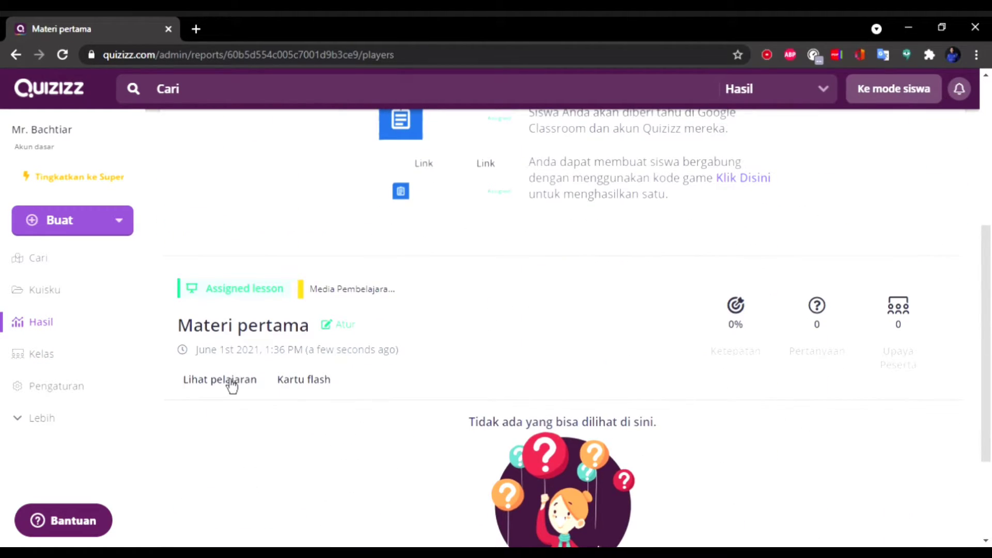
- Open the lesson "Materi Bab 2 Sejarah SMA Kelas 10" from the own quiz collection and launch it as a live lesson with default settings
{"action": "left_click", "coordinate": [81, 300]}
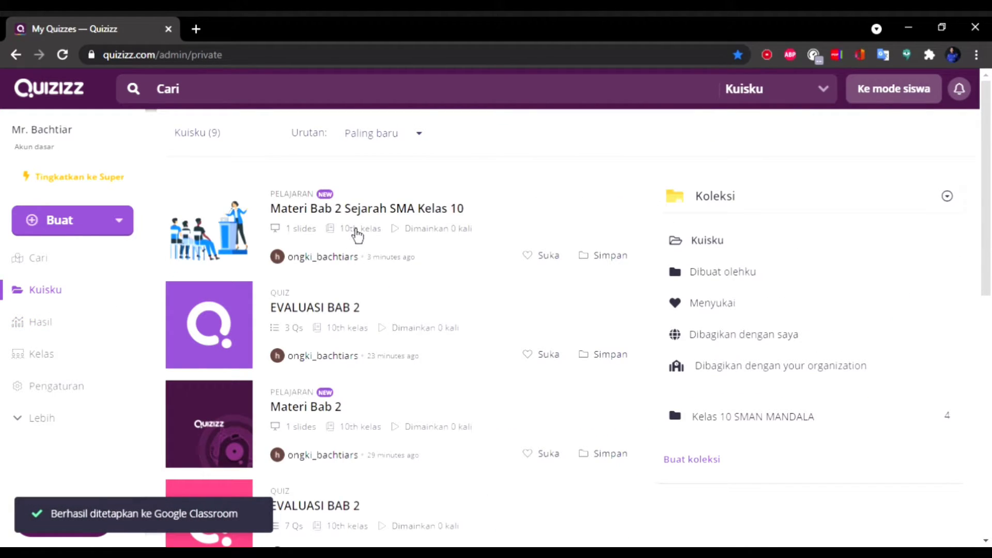
{"action": "left_click", "coordinate": [356, 231]}
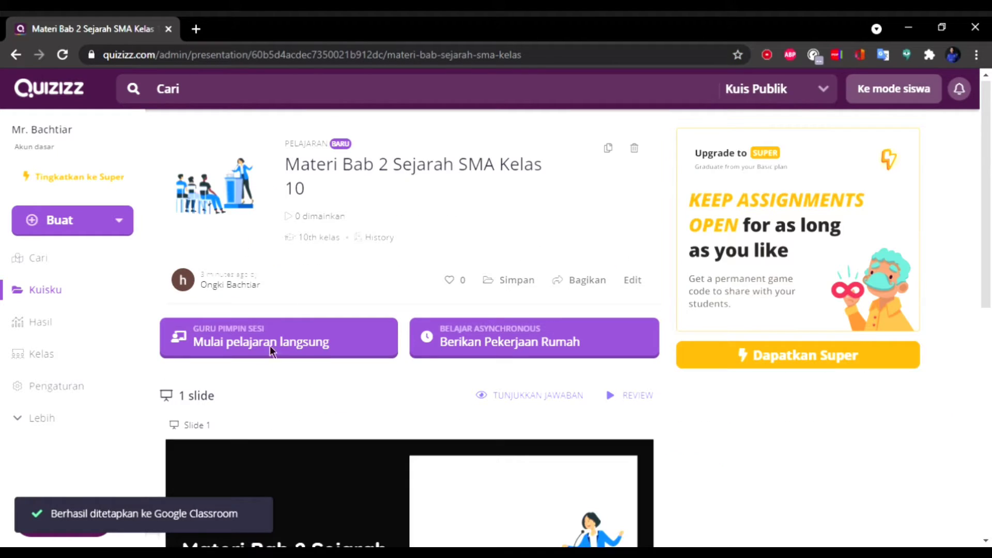
{"action": "left_click", "coordinate": [278, 357]}
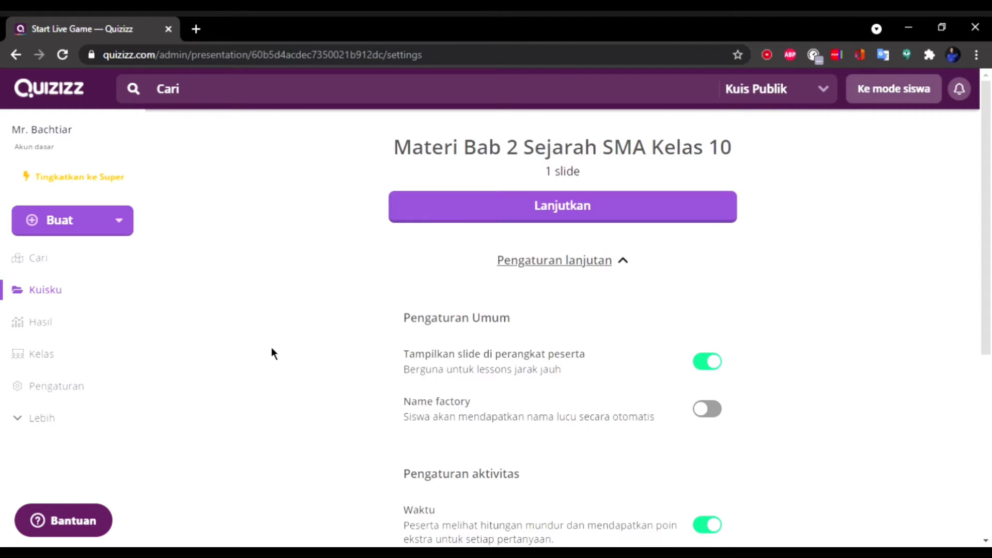
{"action": "scroll", "coordinate": [547, 323], "scroll_direction": "down", "scroll_amount": 6}
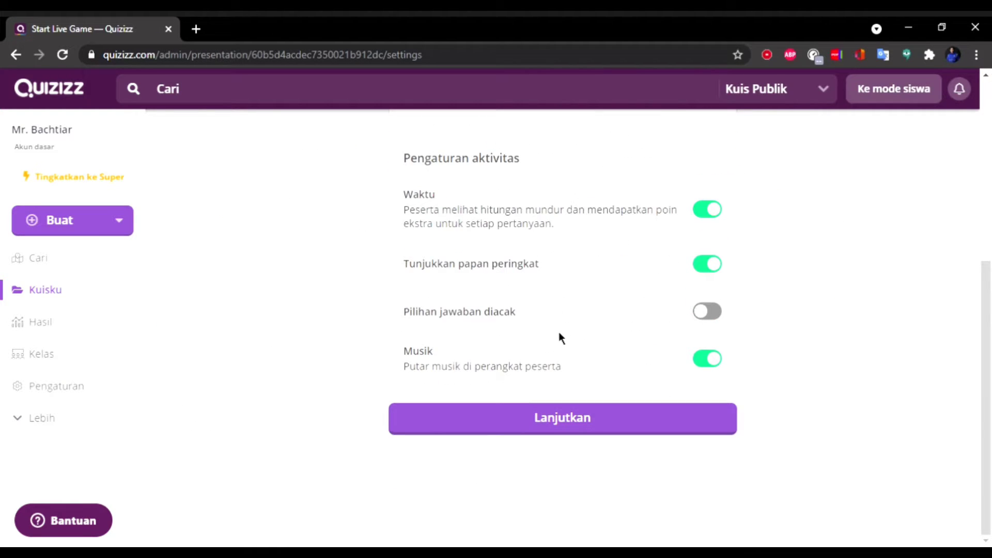
{"action": "scroll", "coordinate": [560, 333], "scroll_direction": "up", "scroll_amount": 6}
{"action": "left_click", "coordinate": [592, 219]}
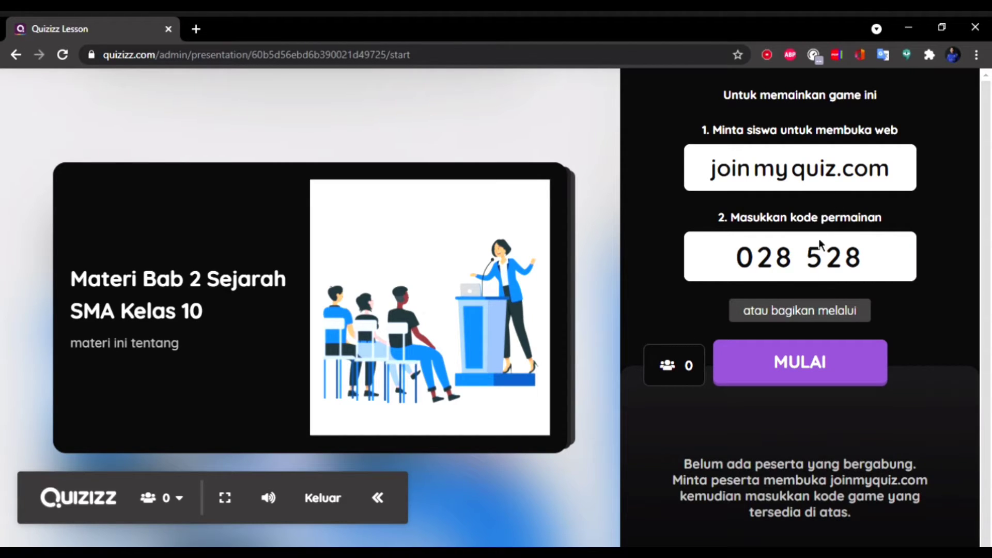
- View the live lesson's shareable join link and end the live session
{"action": "left_click", "coordinate": [820, 313]}
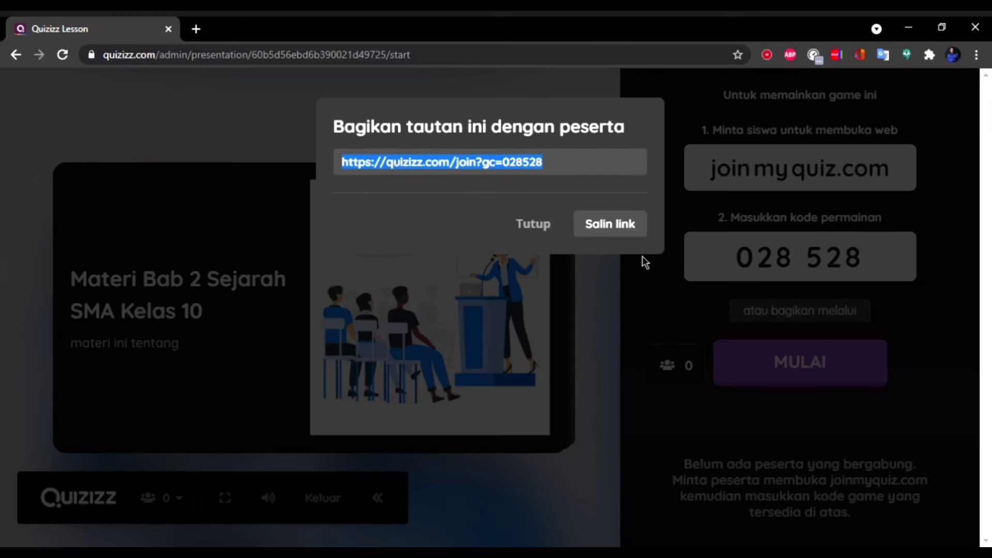
{"action": "left_click", "coordinate": [551, 227]}
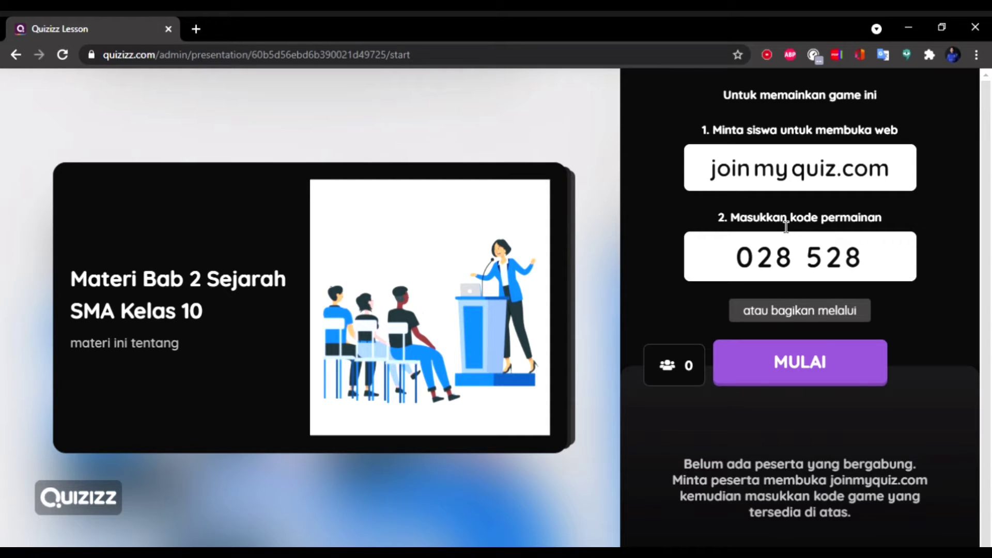
{"action": "left_click", "coordinate": [842, 254]}
{"action": "mouse_move", "coordinate": [317, 503]}
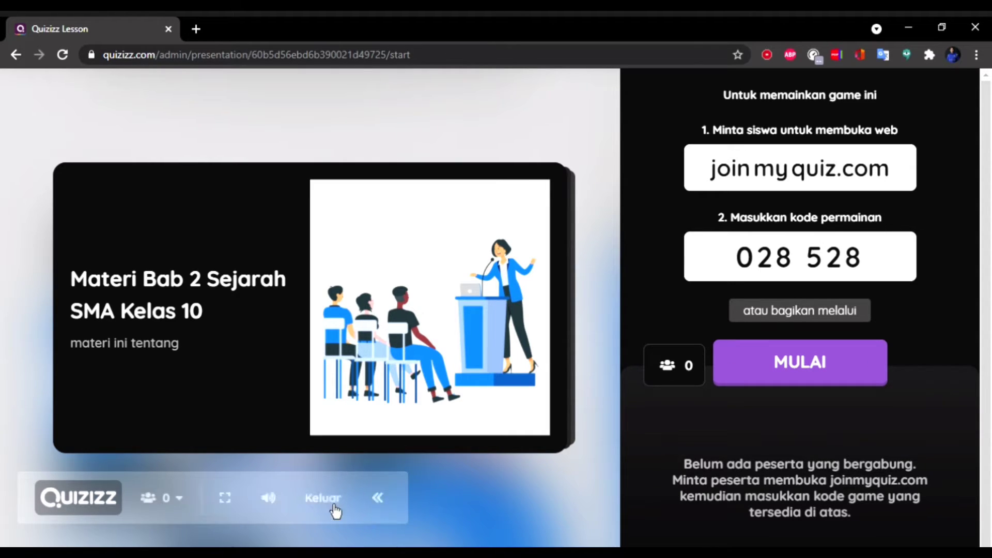
{"action": "left_click", "coordinate": [325, 497]}
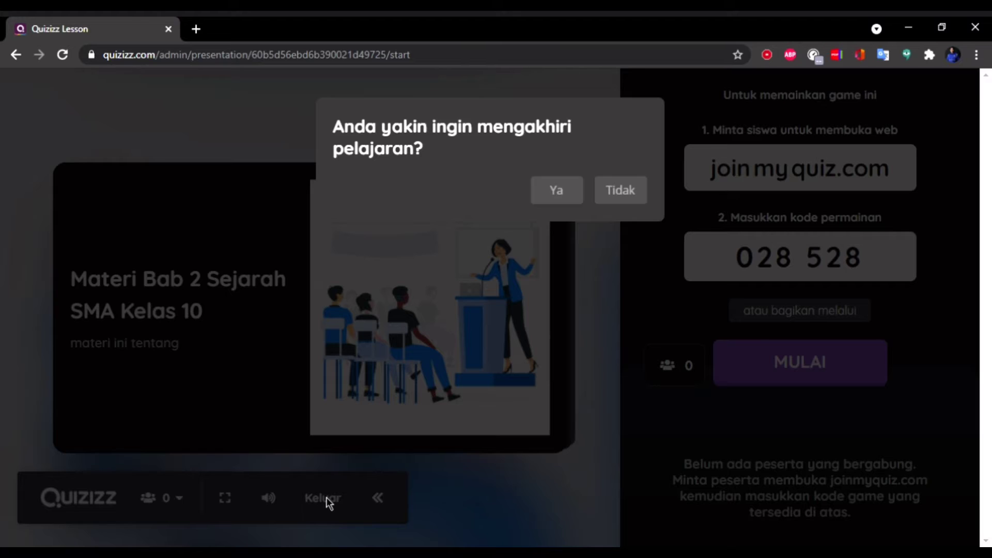
{"action": "left_click", "coordinate": [567, 196]}
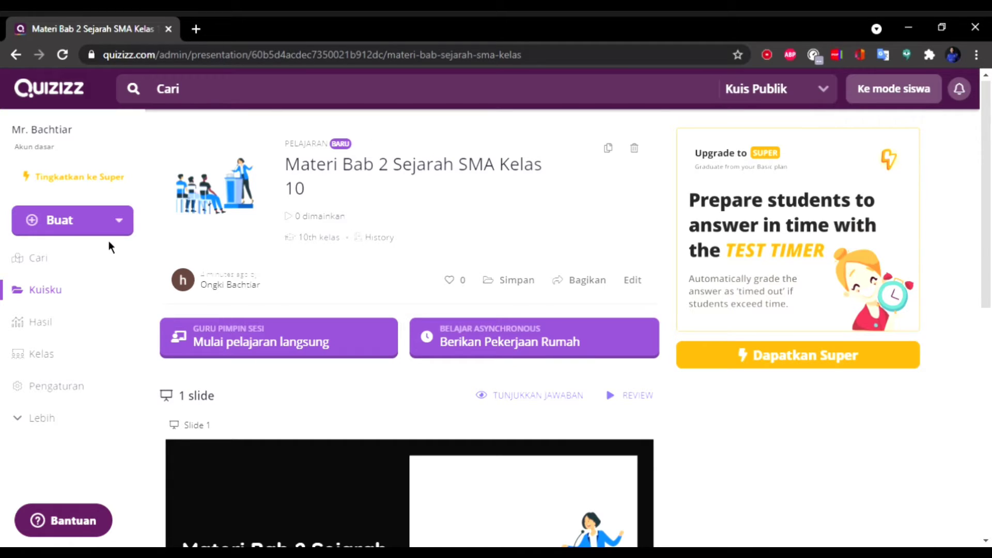
- Create a new quiz named "Ulangan bab 2" with Sejarah as its subject
{"action": "left_click", "coordinate": [120, 221]}
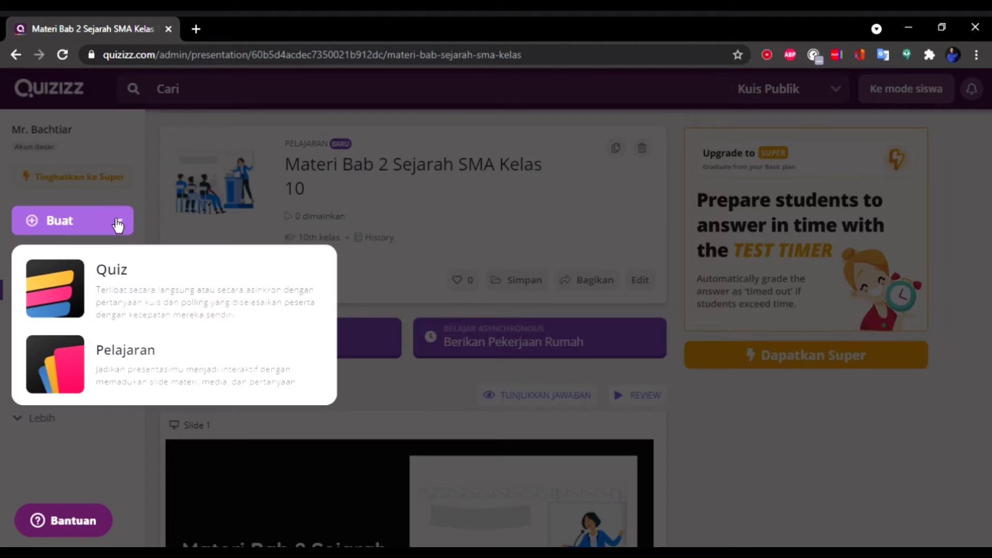
{"action": "left_click", "coordinate": [162, 314]}
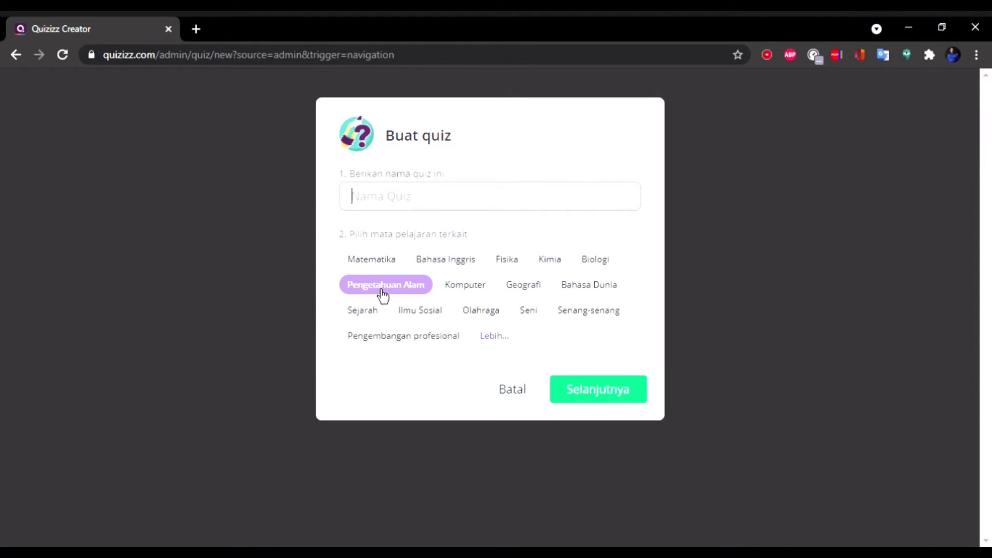
{"action": "type", "text": "Ulangan bab 2"}
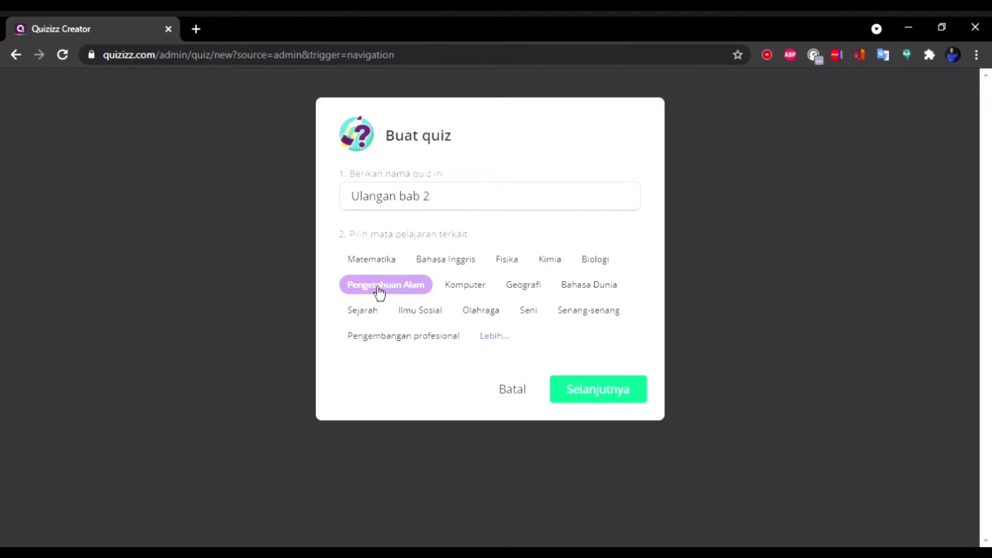
{"action": "left_click", "coordinate": [364, 313]}
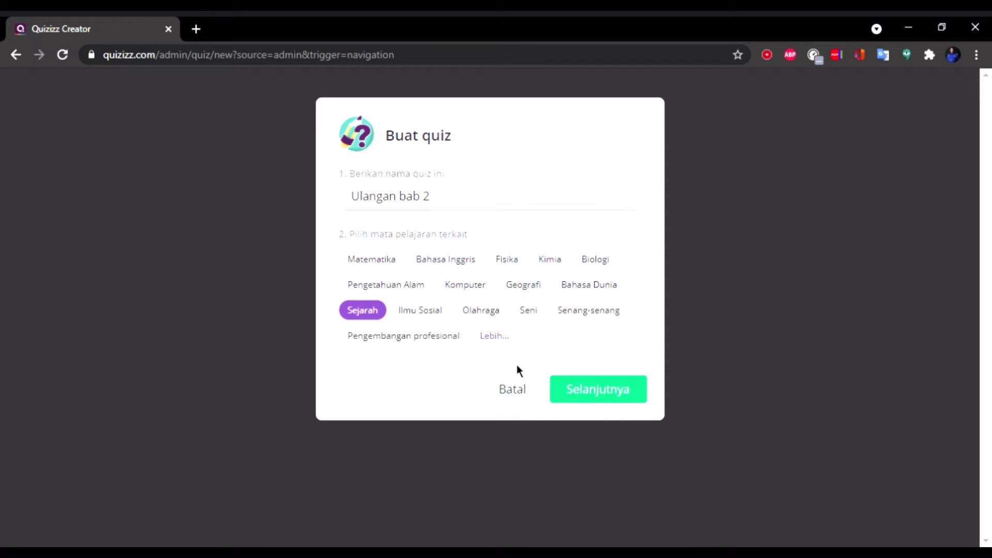
{"action": "left_click", "coordinate": [599, 401]}
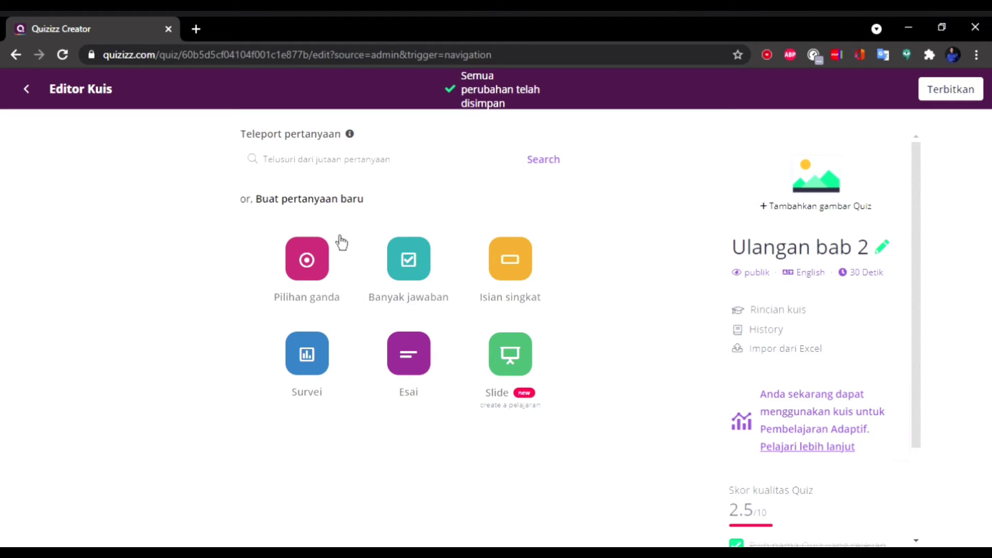
- Search the public question library for "KERAJAAN HINDU BUDHA" to find existing questions to teleport
{"action": "left_click", "coordinate": [353, 169]}
{"action": "left_click", "coordinate": [342, 158]}
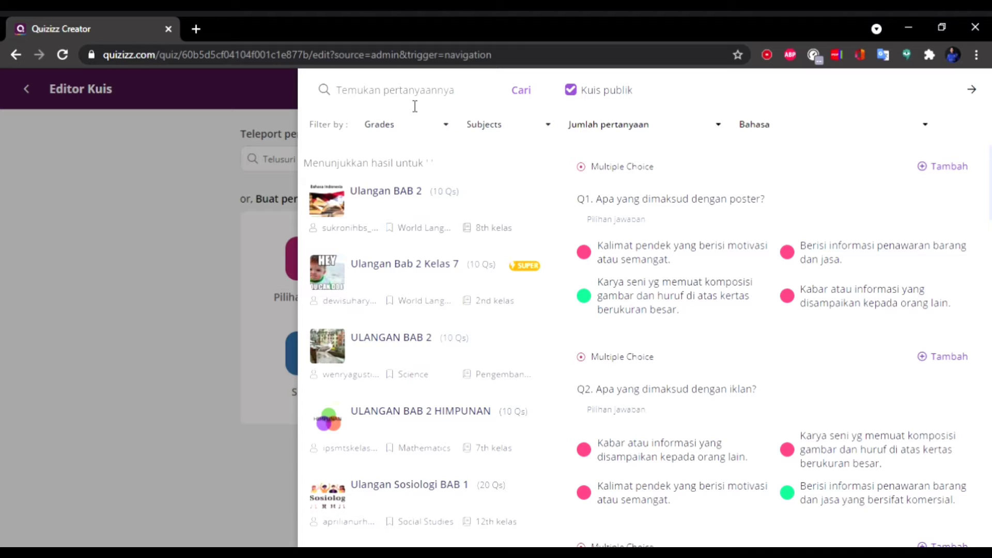
{"action": "left_click", "coordinate": [420, 98]}
{"action": "type", "text": "KER"}
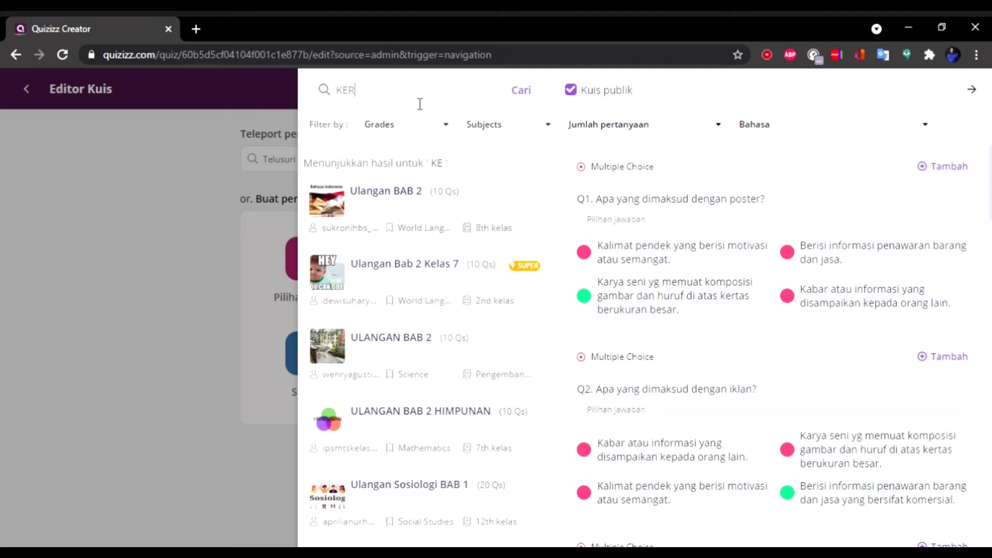
{"action": "type", "text": "AJAAN HIND"}
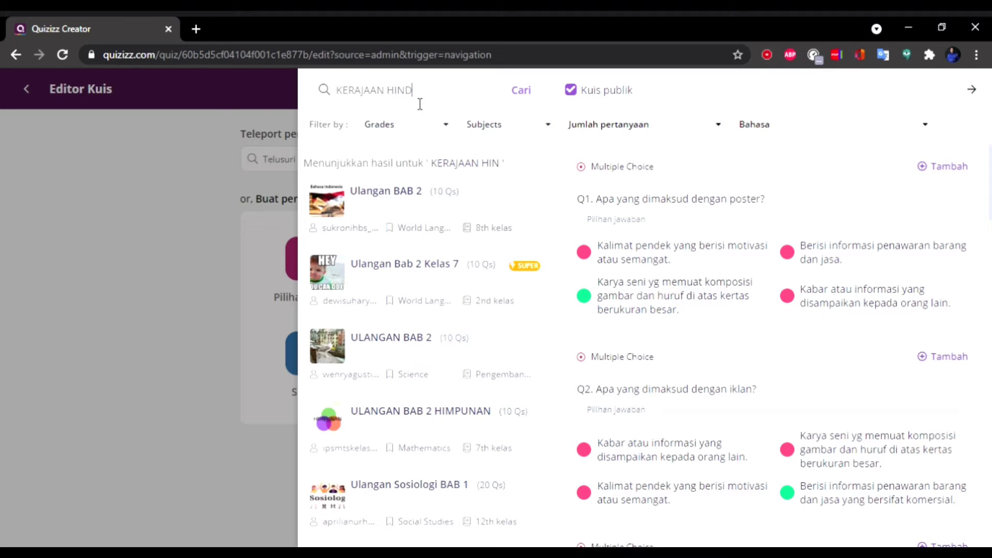
{"action": "type", "text": "U BUDHA"}
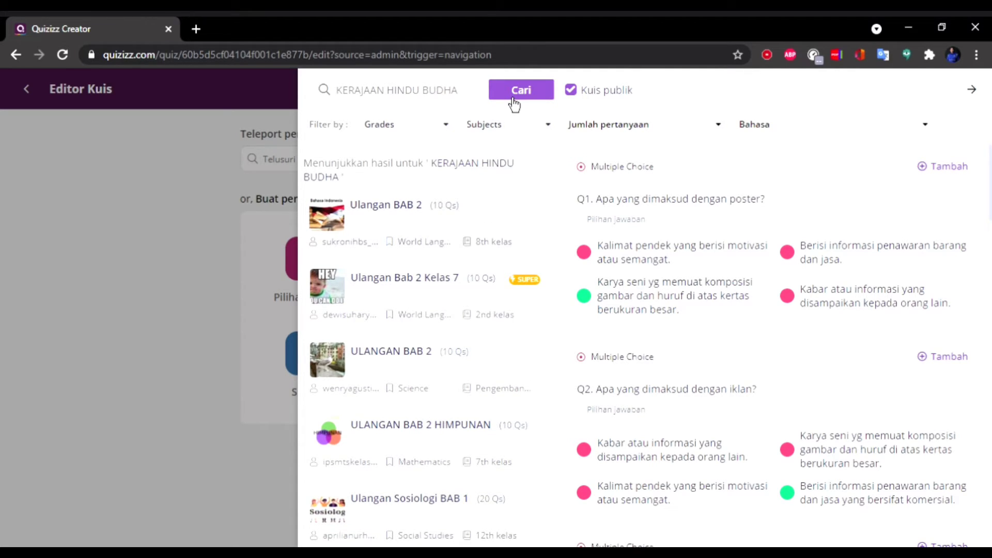
{"action": "left_click", "coordinate": [516, 92]}
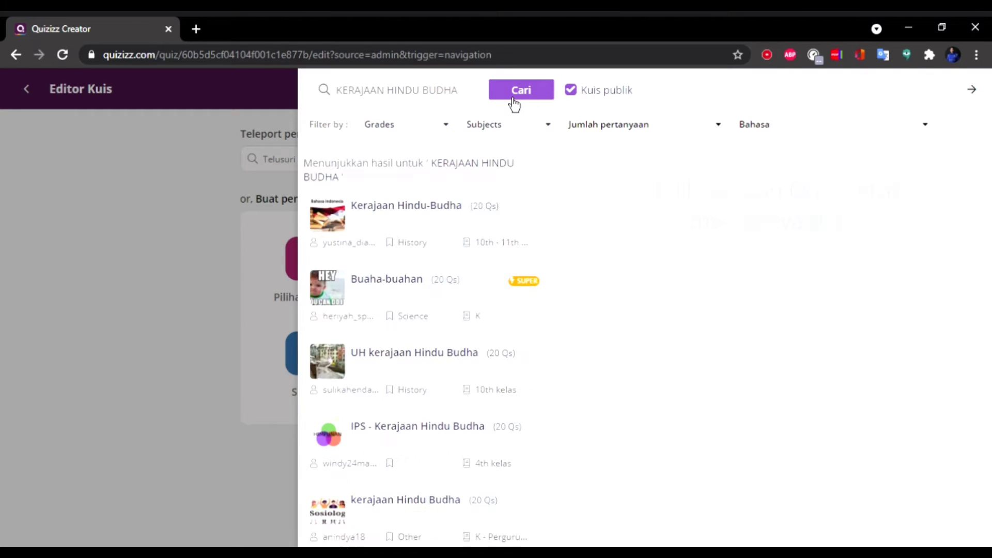
- Add questions 1, 2 and 5 from the 20-question quiz "kerajaan Hindu Budha" and return to the quiz editor
{"action": "scroll", "coordinate": [441, 379], "scroll_direction": "down", "scroll_amount": 5}
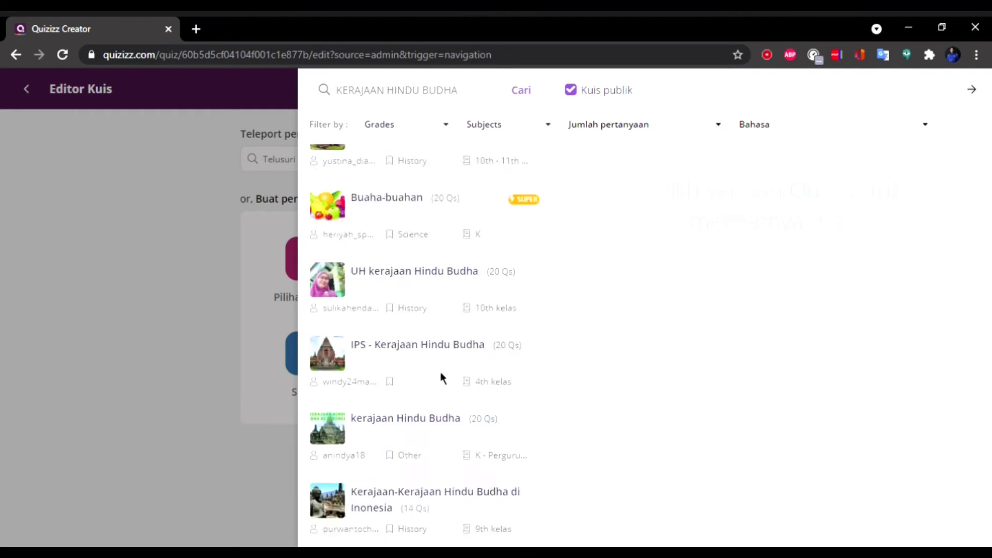
{"action": "scroll", "coordinate": [448, 383], "scroll_direction": "up", "scroll_amount": 4}
{"action": "scroll", "coordinate": [450, 388], "scroll_direction": "down", "scroll_amount": 1}
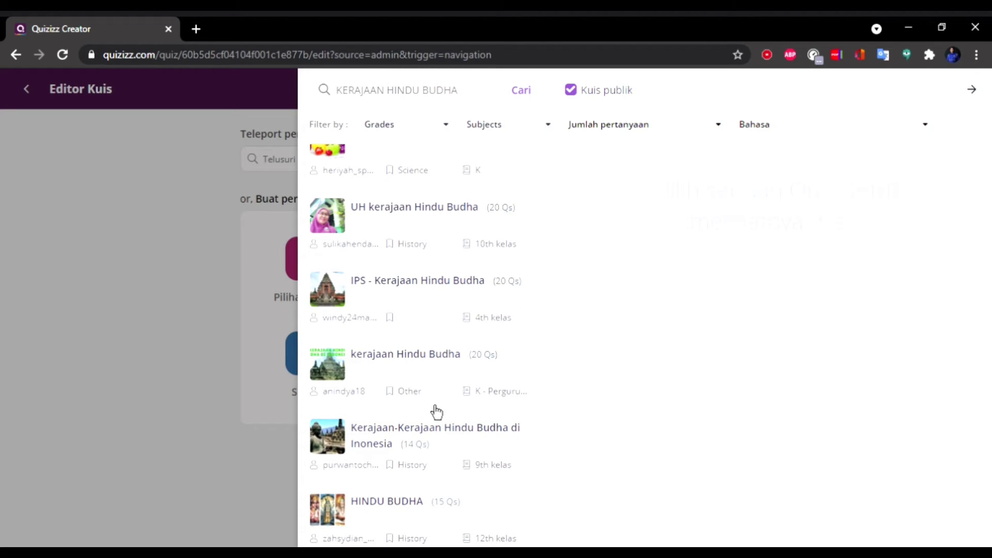
{"action": "left_click", "coordinate": [427, 379]}
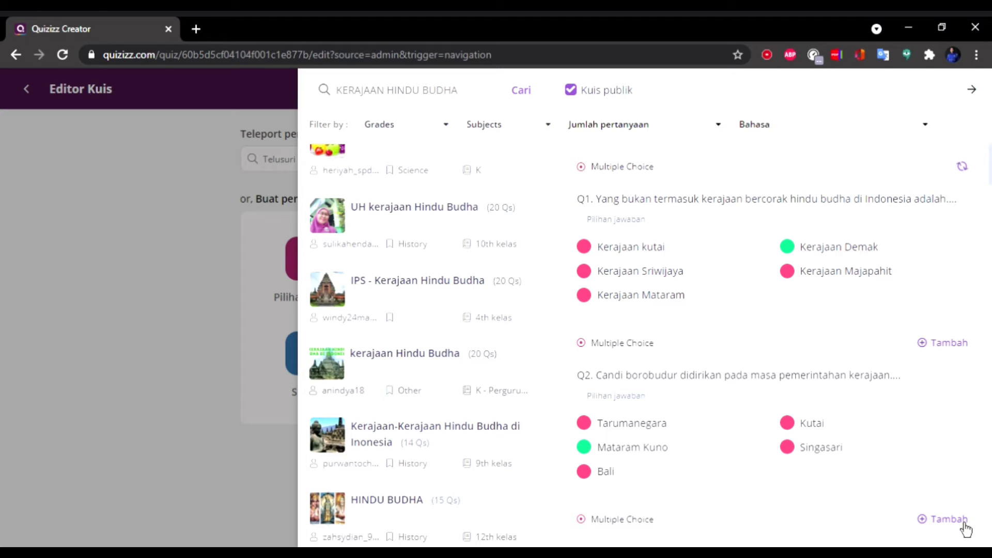
{"action": "scroll", "coordinate": [897, 426], "scroll_direction": "down", "scroll_amount": 6}
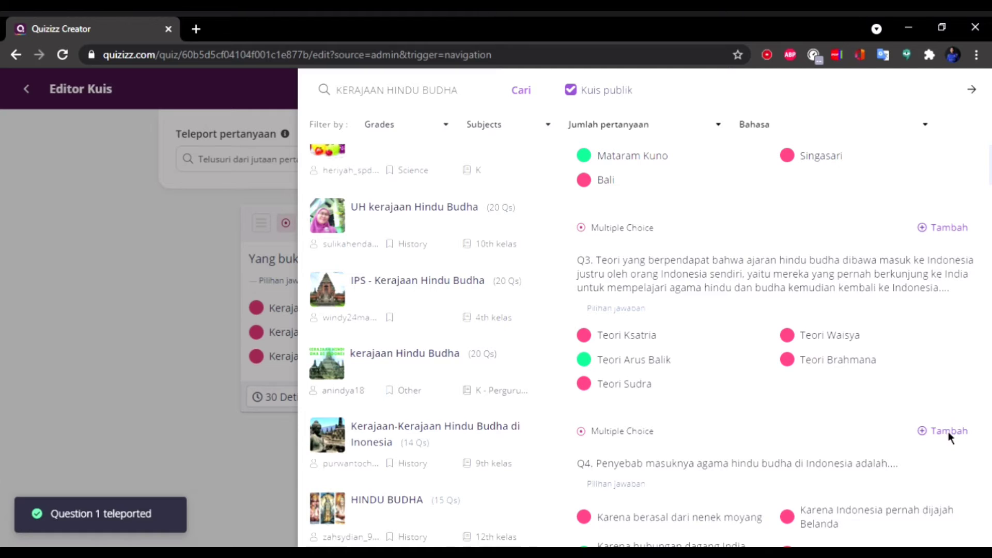
{"action": "scroll", "coordinate": [948, 432], "scroll_direction": "down", "scroll_amount": 5}
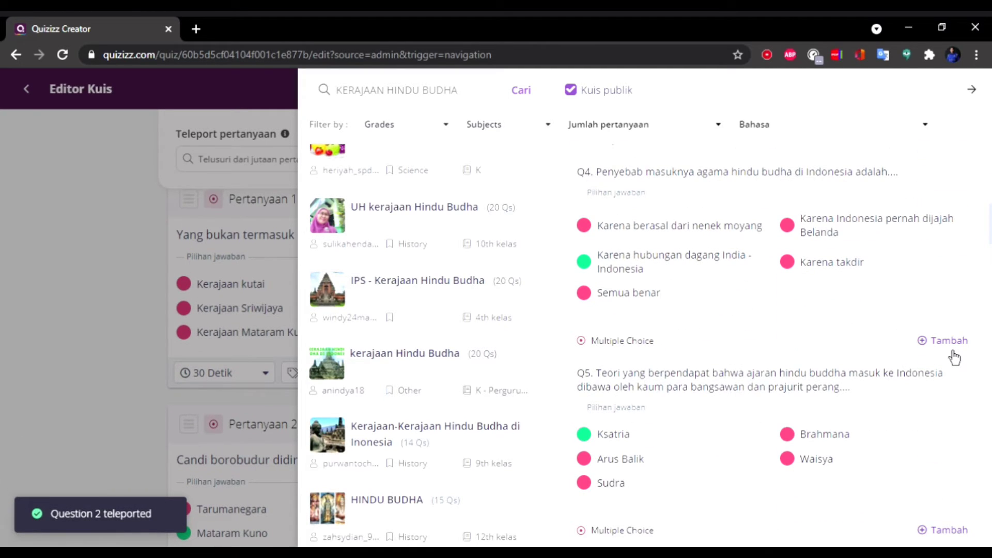
{"action": "left_click", "coordinate": [954, 349]}
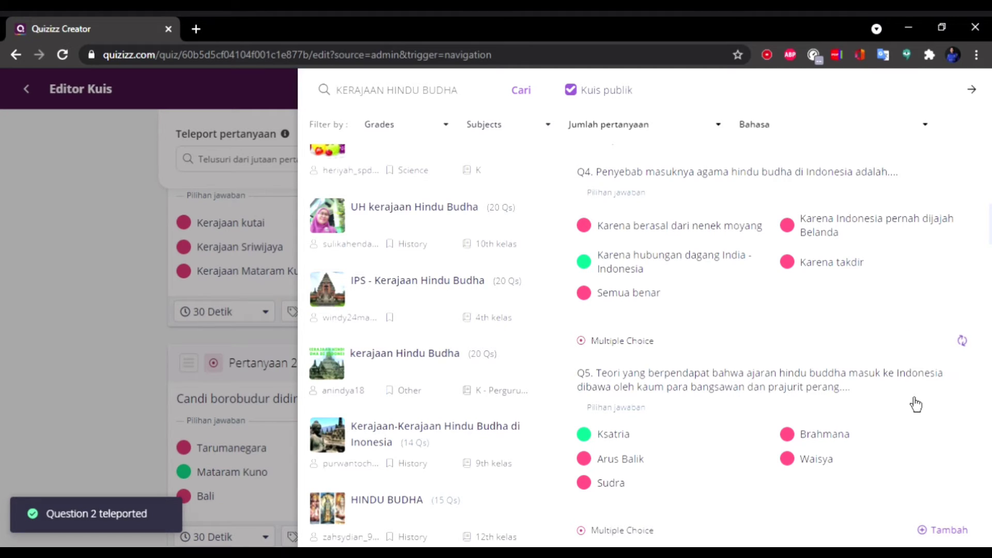
{"action": "scroll", "coordinate": [920, 408], "scroll_direction": "down", "scroll_amount": 5}
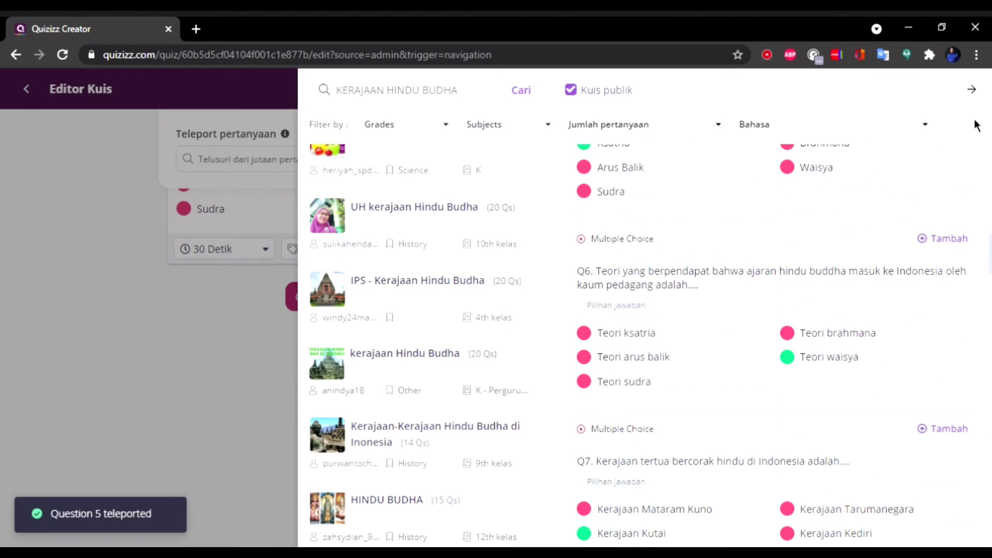
{"action": "left_click", "coordinate": [981, 102]}
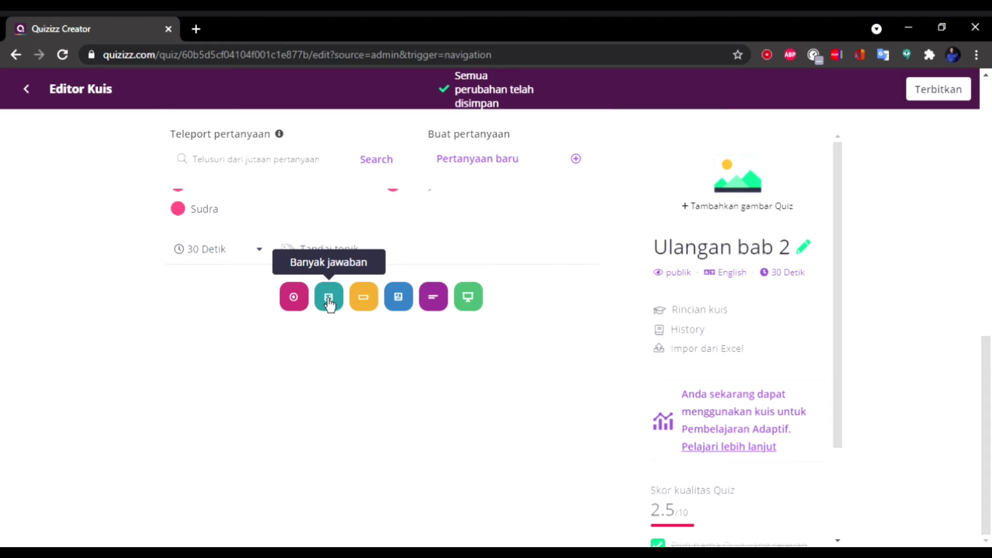
- Set the time limit of question 3 about the Ksatria theory to 60 seconds
{"action": "scroll", "coordinate": [287, 297], "scroll_direction": "up", "scroll_amount": 10}
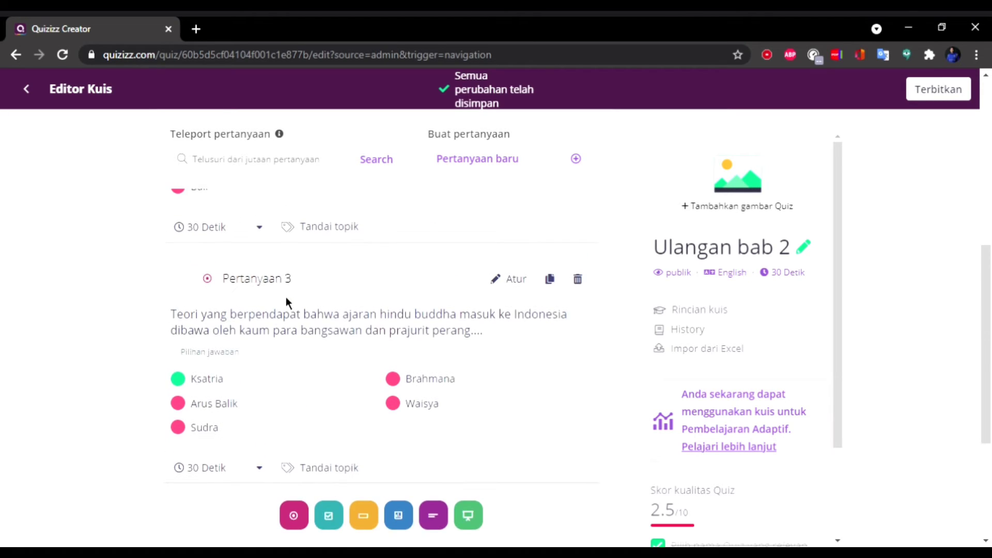
{"action": "scroll", "coordinate": [248, 368], "scroll_direction": "down", "scroll_amount": 10}
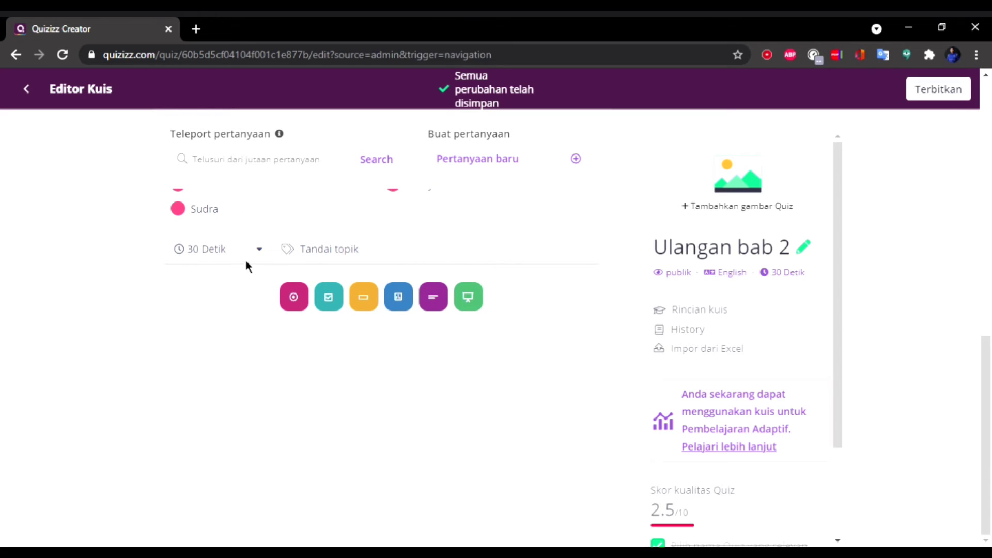
{"action": "scroll", "coordinate": [246, 267], "scroll_direction": "up", "scroll_amount": 5}
{"action": "scroll", "coordinate": [259, 379], "scroll_direction": "down", "scroll_amount": 3}
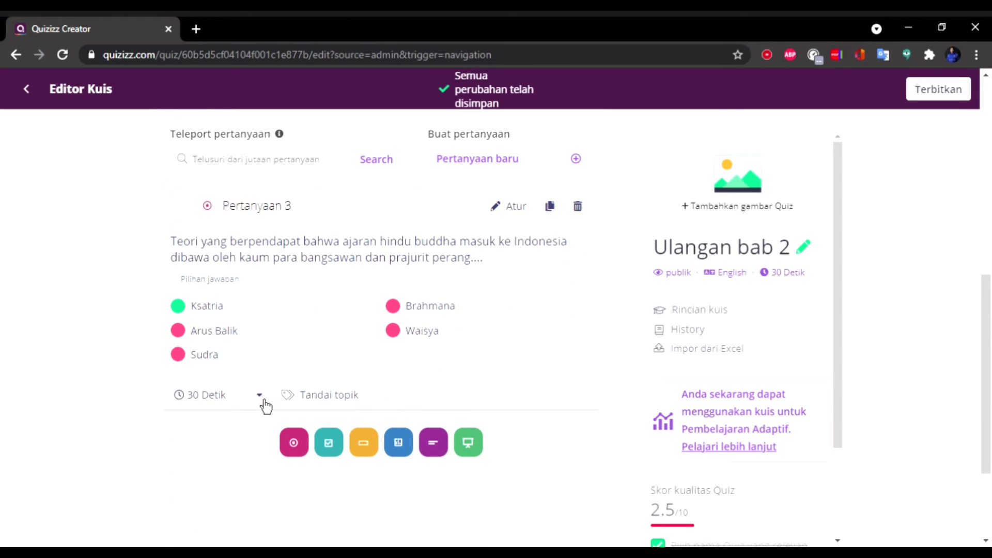
{"action": "left_click", "coordinate": [260, 397]}
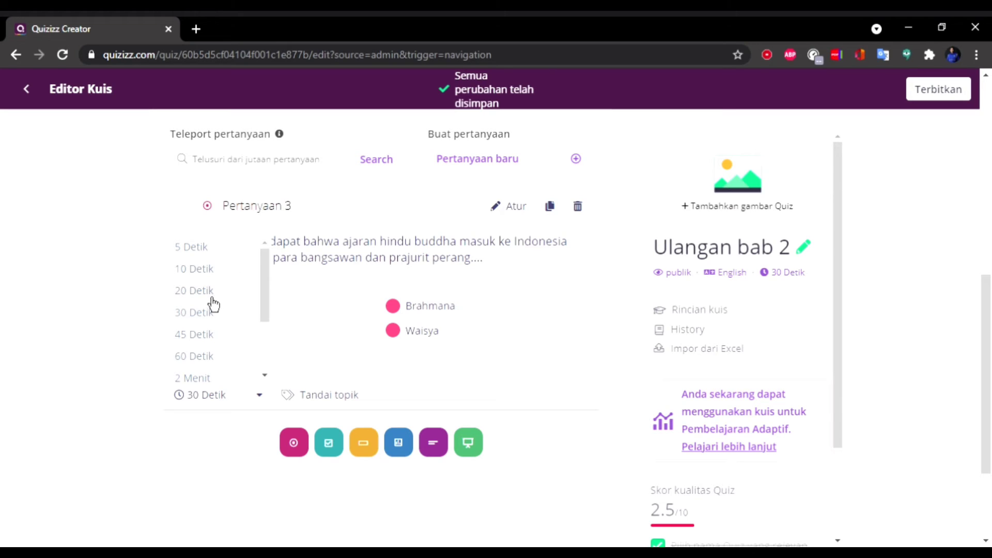
{"action": "scroll", "coordinate": [210, 338], "scroll_direction": "down", "scroll_amount": 2}
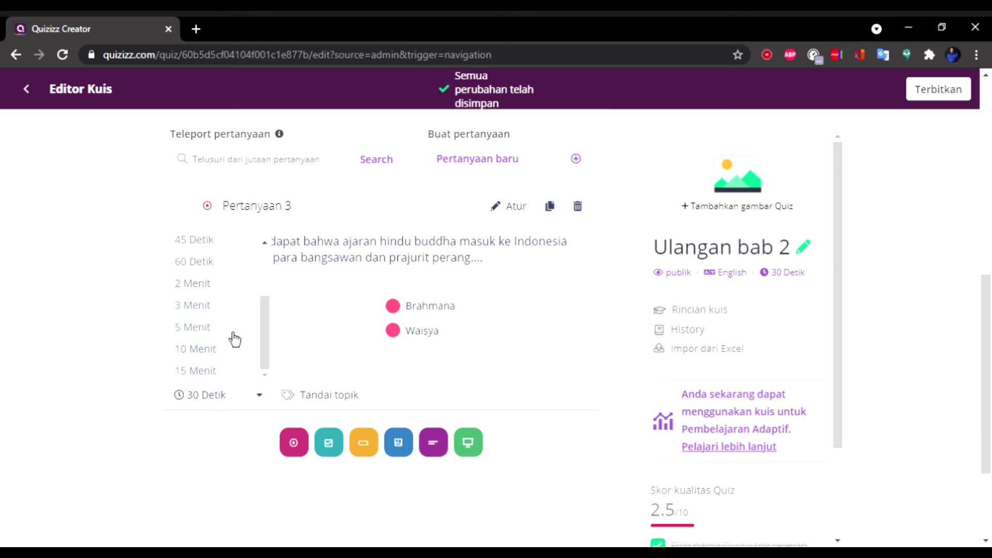
{"action": "left_click", "coordinate": [226, 271]}
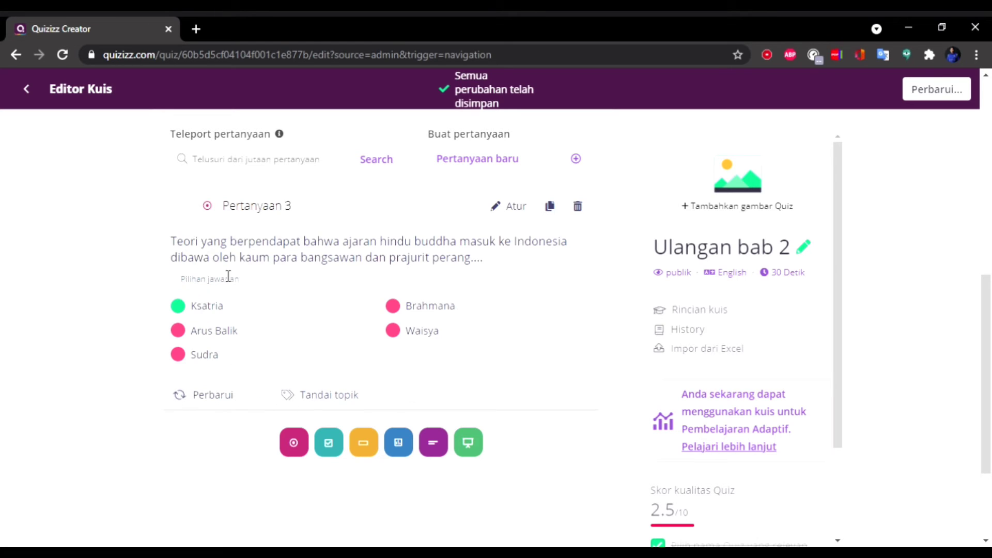
{"action": "scroll", "coordinate": [275, 354], "scroll_direction": "up", "scroll_amount": 3}
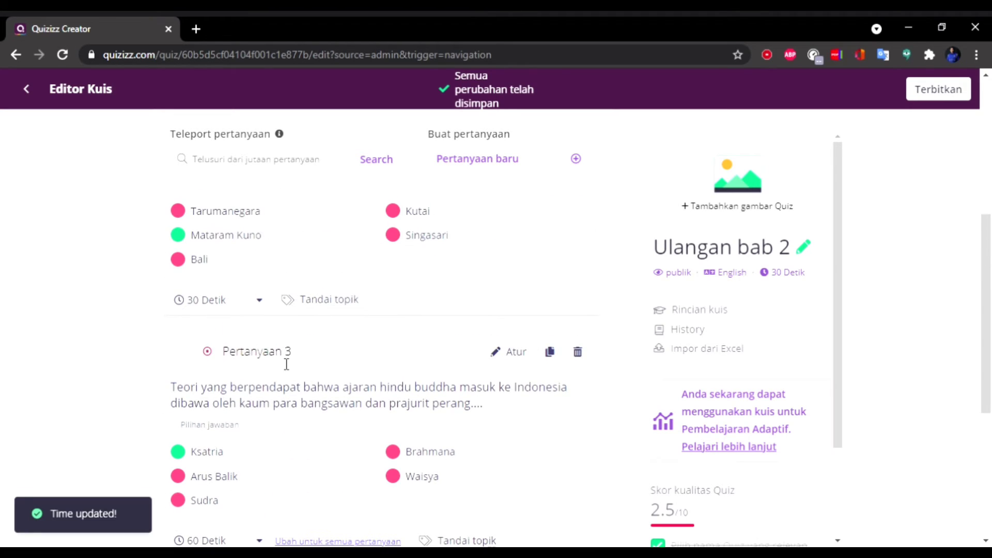
{"action": "scroll", "coordinate": [287, 362], "scroll_direction": "down", "scroll_amount": 4}
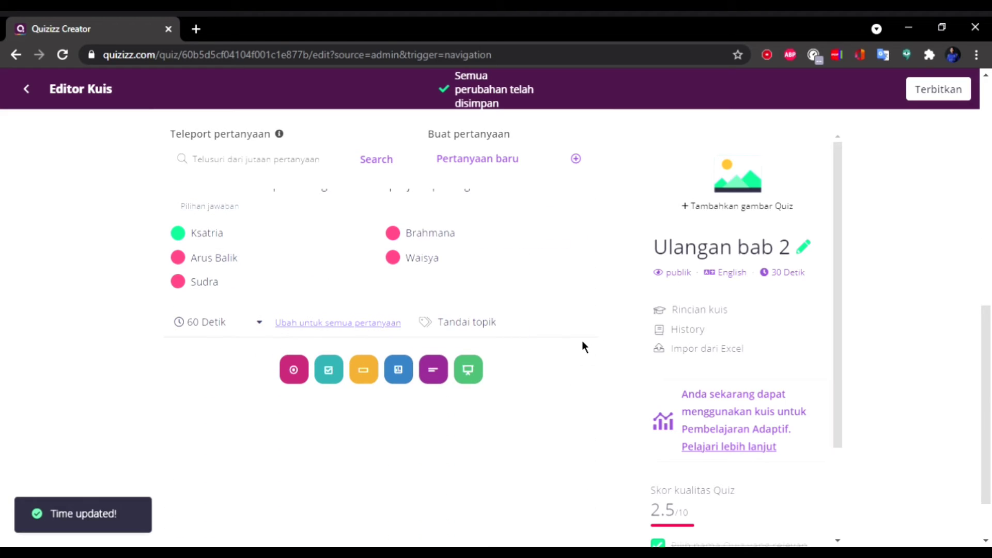
- Save the quiz details with Indonesian as language and 10th as grade, and publish the quiz
{"action": "scroll", "coordinate": [532, 346], "scroll_direction": "down", "scroll_amount": 1}
{"action": "scroll", "coordinate": [534, 357], "scroll_direction": "up", "scroll_amount": 5}
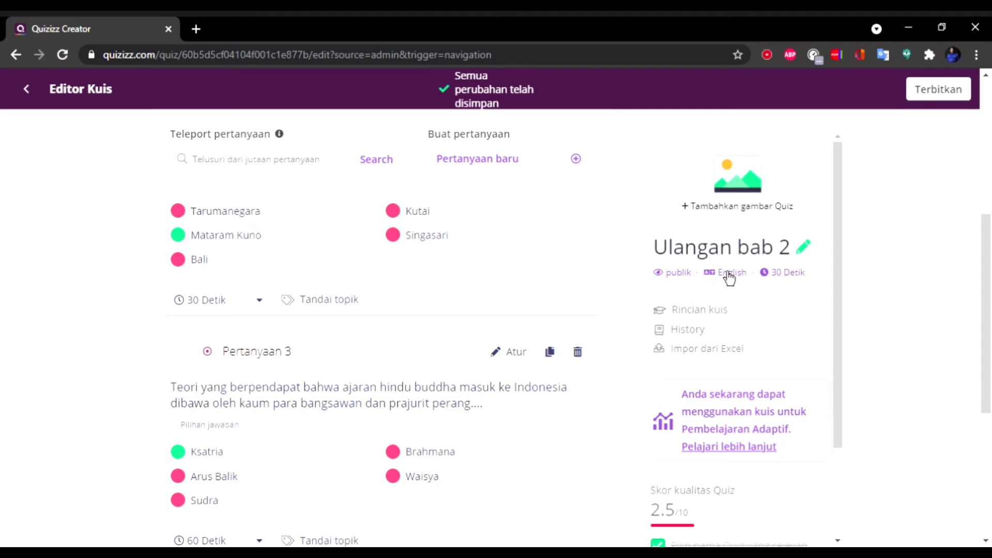
{"action": "scroll", "coordinate": [689, 274], "scroll_direction": "down", "scroll_amount": 2}
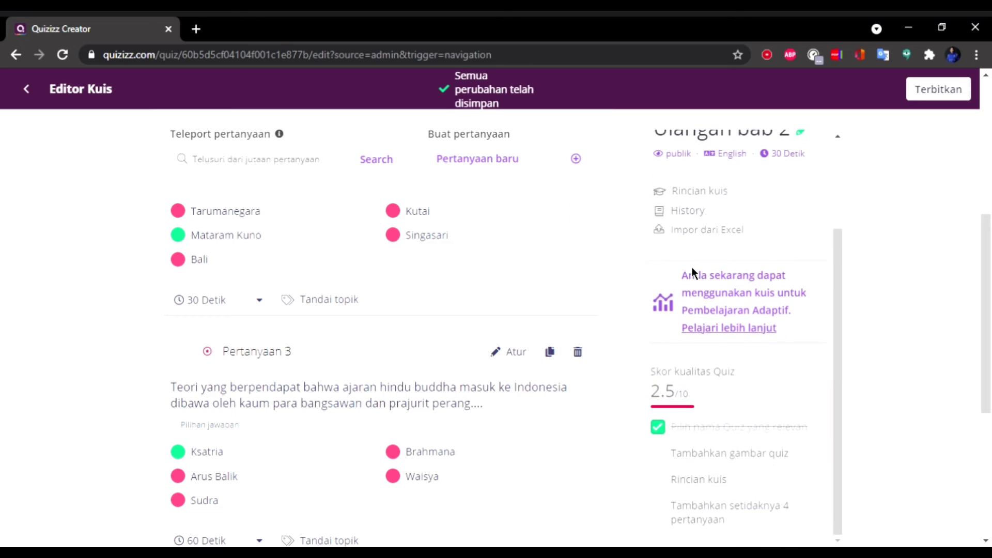
{"action": "scroll", "coordinate": [689, 271], "scroll_direction": "up", "scroll_amount": 2}
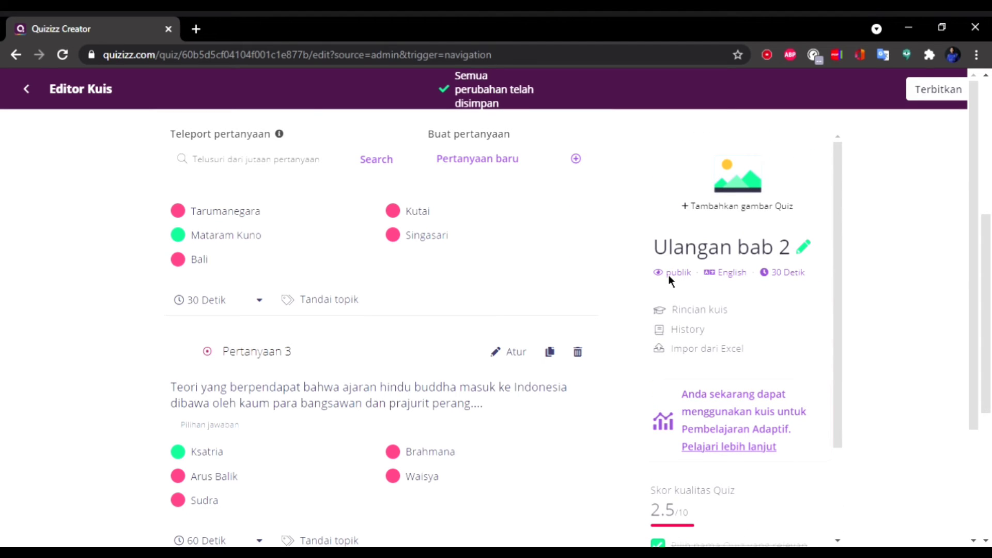
{"action": "left_click", "coordinate": [669, 274]}
{"action": "left_click", "coordinate": [496, 354]}
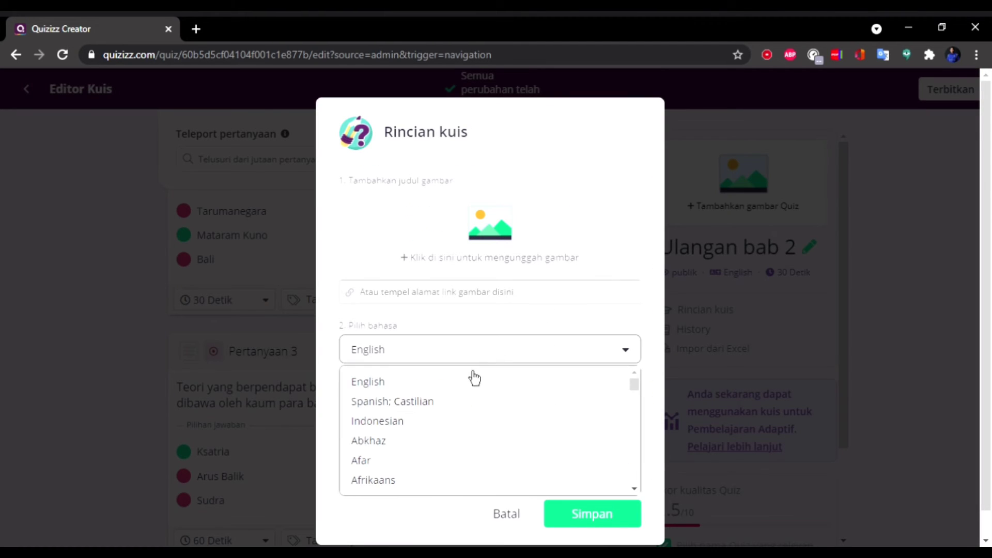
{"action": "left_click", "coordinate": [426, 421]}
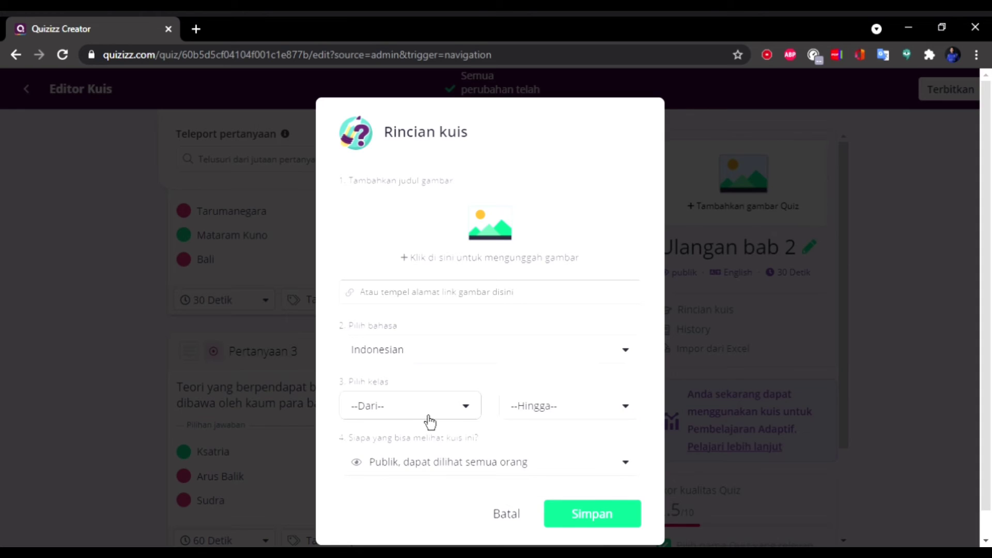
{"action": "left_click", "coordinate": [432, 414]}
{"action": "scroll", "coordinate": [407, 465], "scroll_direction": "down", "scroll_amount": 4}
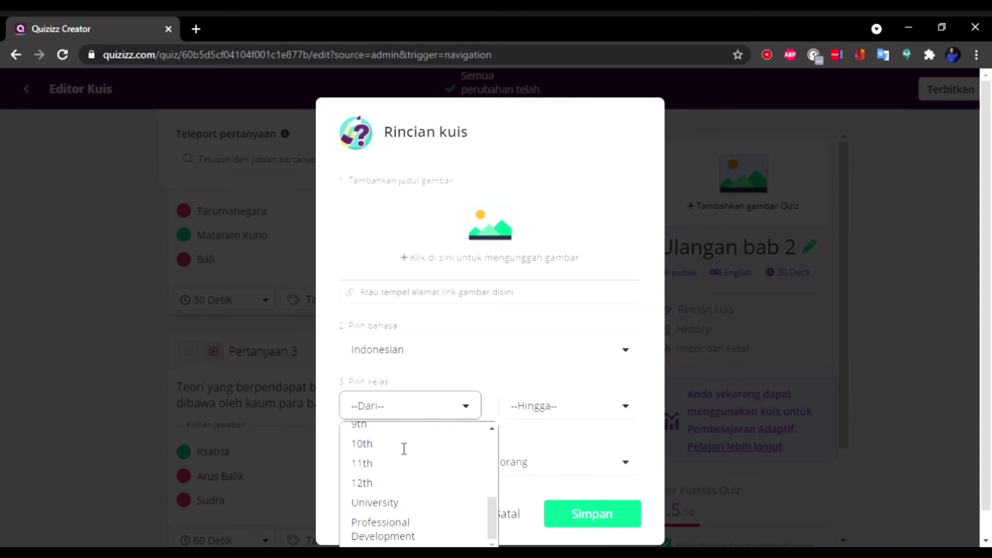
{"action": "left_click", "coordinate": [405, 445]}
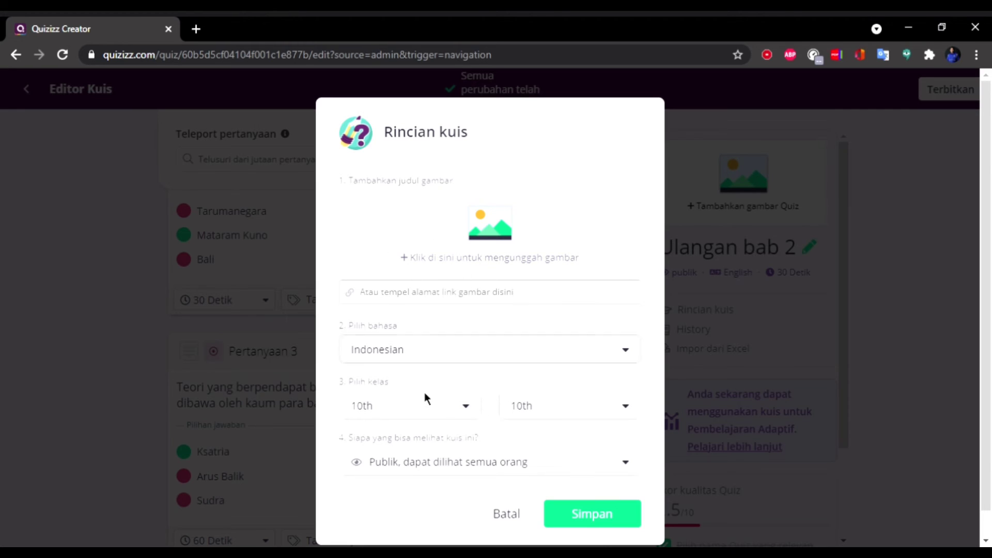
{"action": "left_click", "coordinate": [598, 516]}
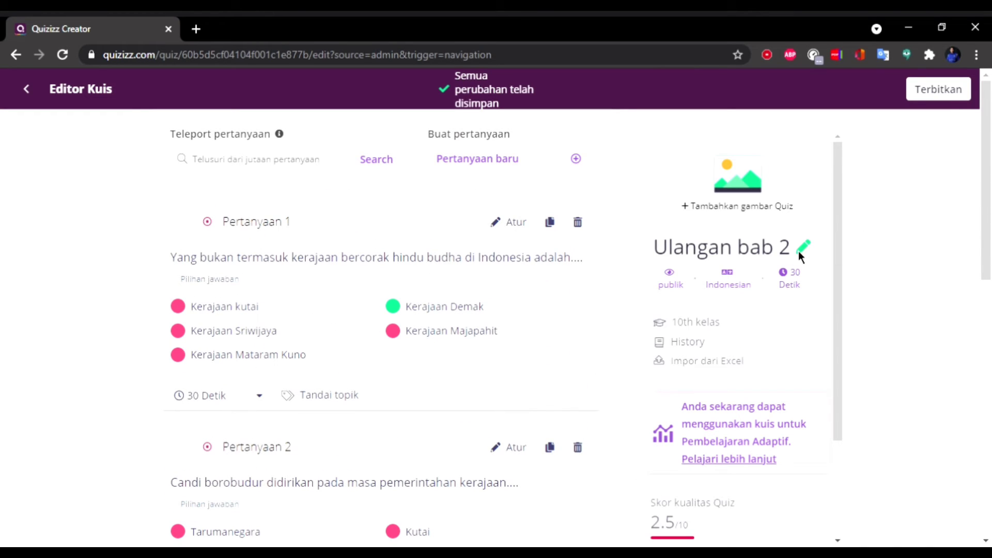
{"action": "left_click", "coordinate": [947, 102]}
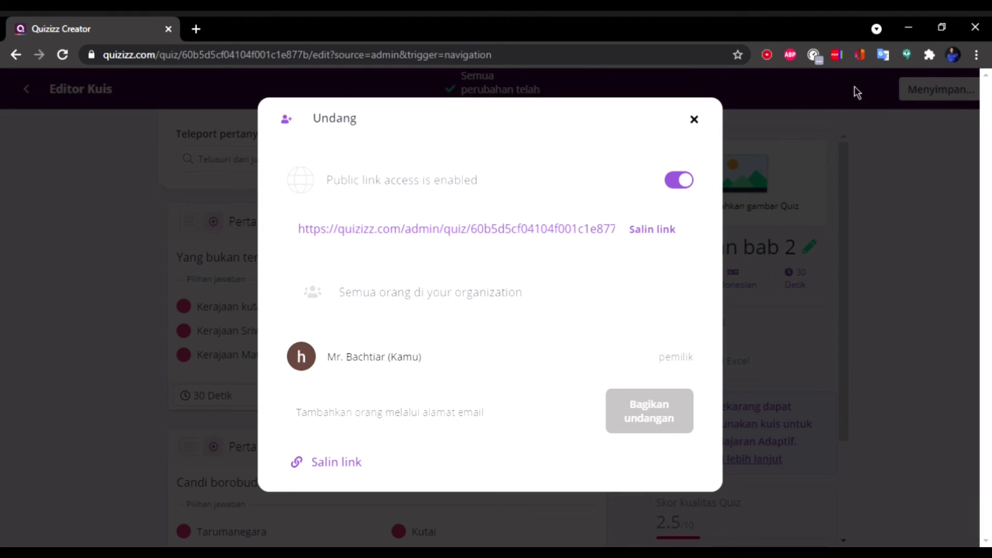
- Close the sharing invitation and open the live session setup of the quiz "Ulangan bab 2" with the Klasik option
{"action": "left_click", "coordinate": [695, 120]}
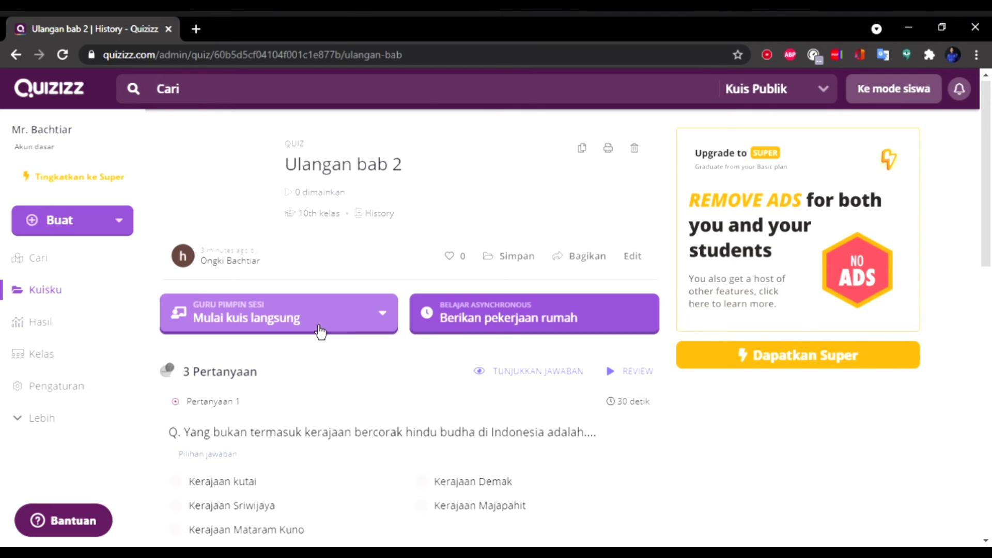
{"action": "left_click", "coordinate": [361, 324]}
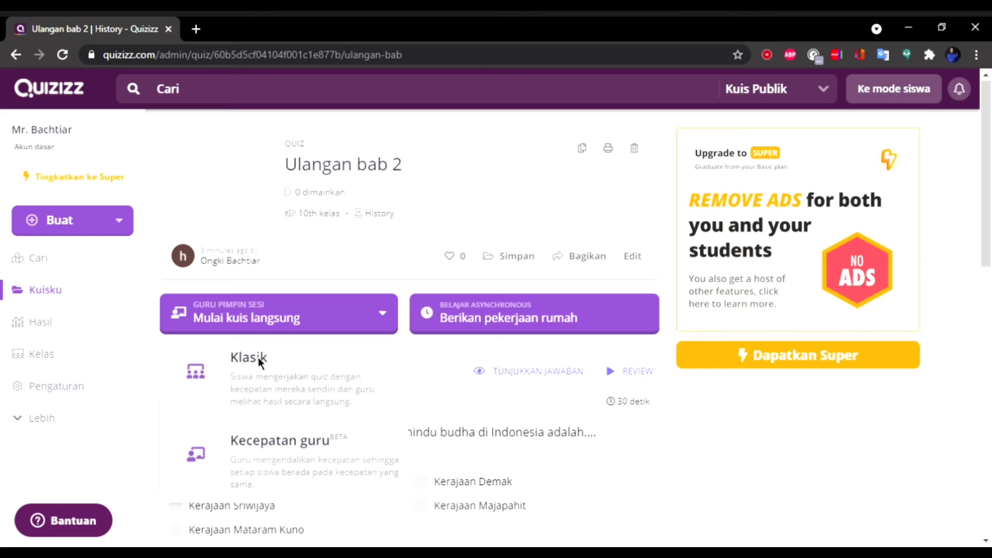
{"action": "left_click", "coordinate": [277, 387]}
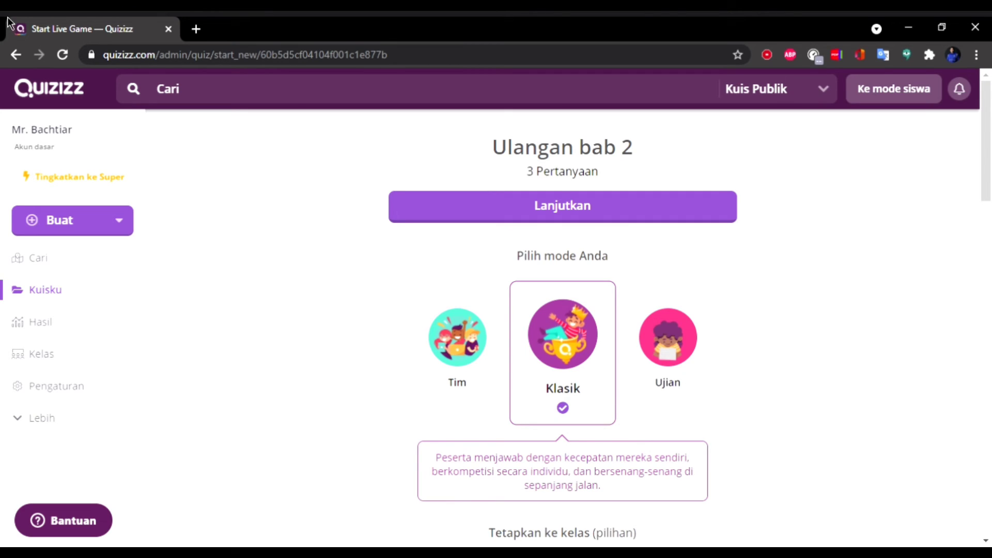
- Compare the descriptions of the Tim, Klasik and Ujian game modes, finishing with Klasik selected
{"action": "scroll", "coordinate": [587, 383], "scroll_direction": "down", "scroll_amount": 3}
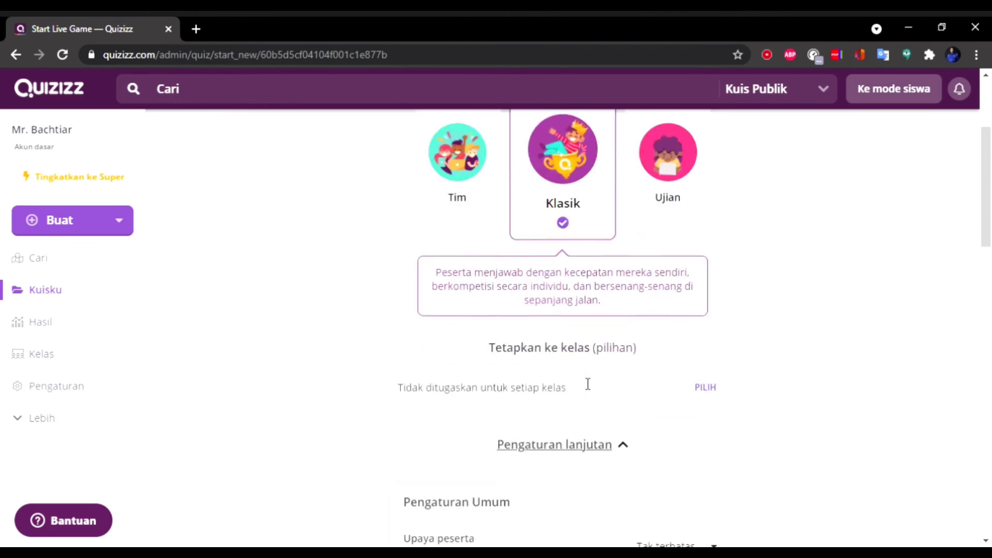
{"action": "scroll", "coordinate": [574, 378], "scroll_direction": "up", "scroll_amount": 3}
{"action": "left_click", "coordinate": [477, 391]}
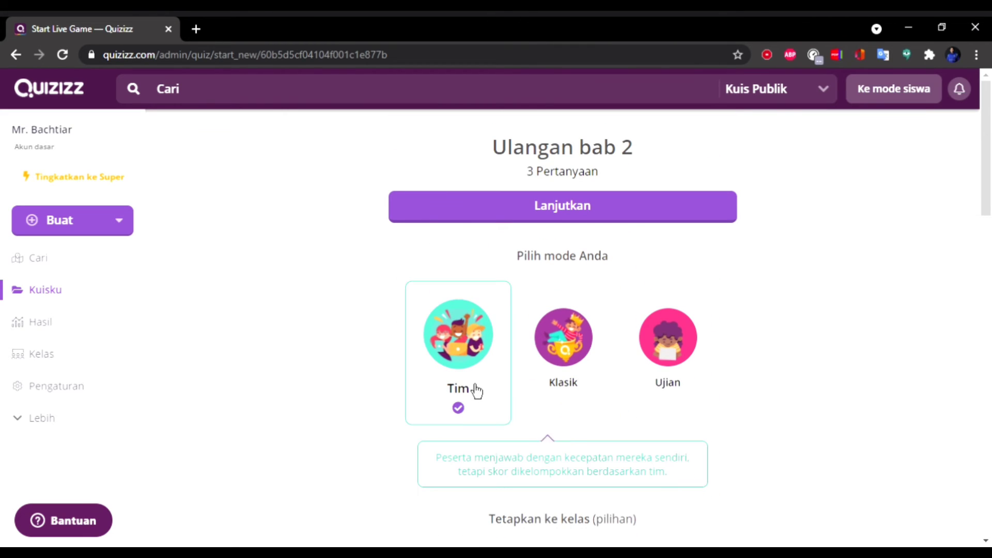
{"action": "left_click", "coordinate": [584, 391]}
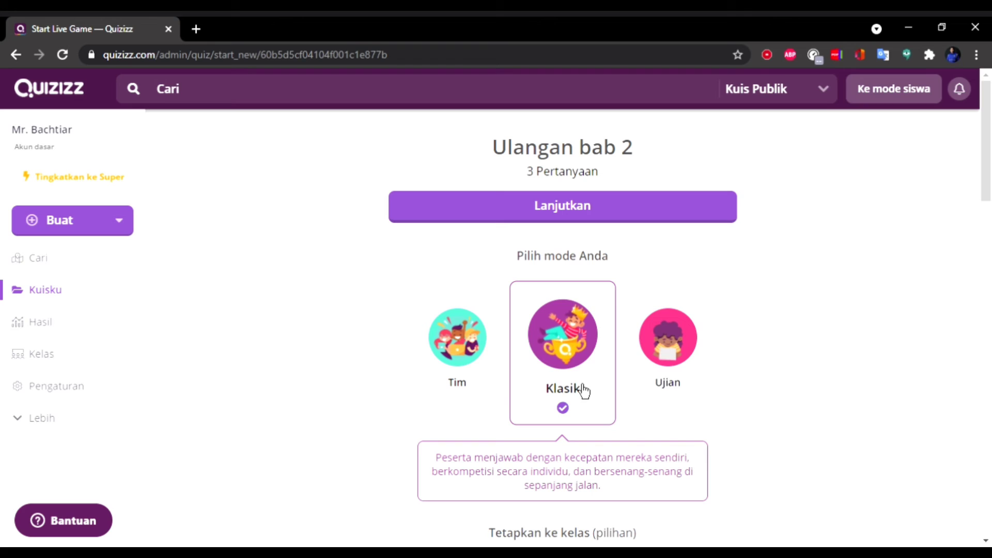
{"action": "left_click", "coordinate": [665, 382]}
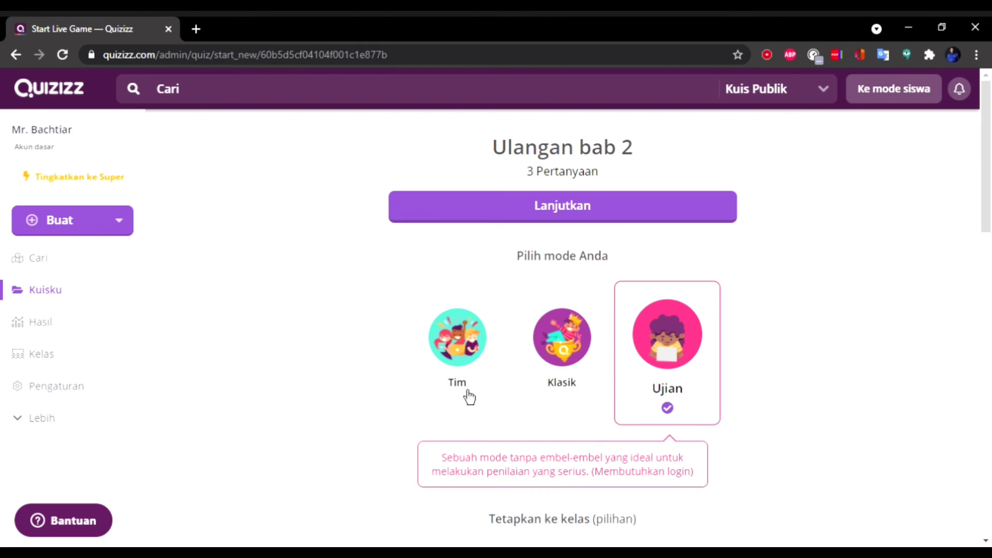
{"action": "left_click", "coordinate": [463, 365]}
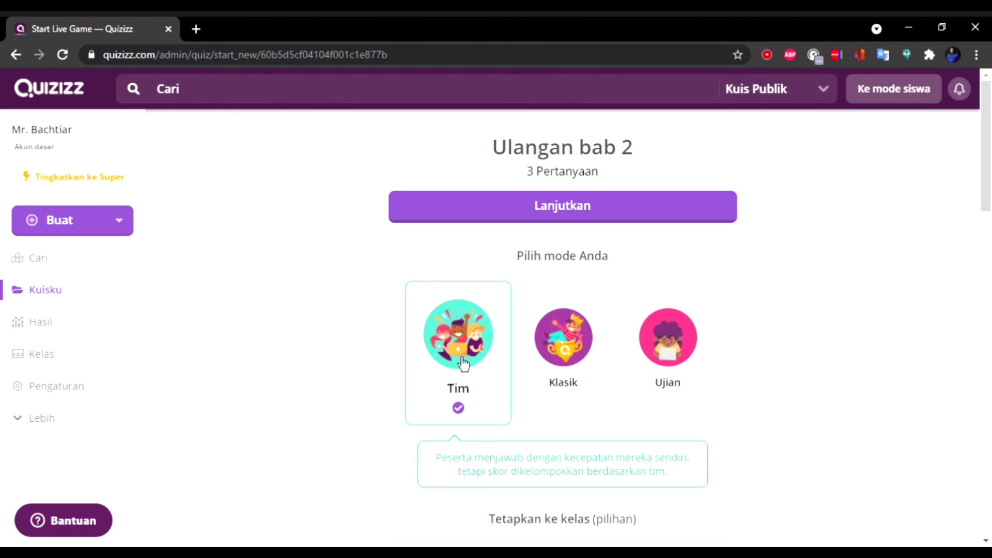
{"action": "left_click", "coordinate": [563, 359]}
- Assign the live quiz to the class "Media Pembelajaran Sejarah Kelompok 3", leaving the assignment title blank
{"action": "scroll", "coordinate": [644, 363], "scroll_direction": "down", "scroll_amount": 5}
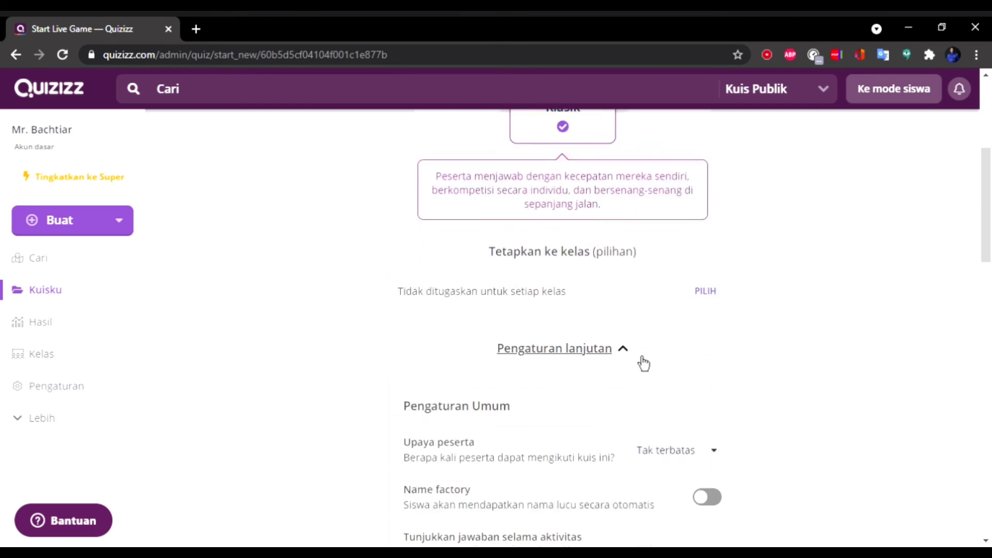
{"action": "left_click", "coordinate": [708, 283]}
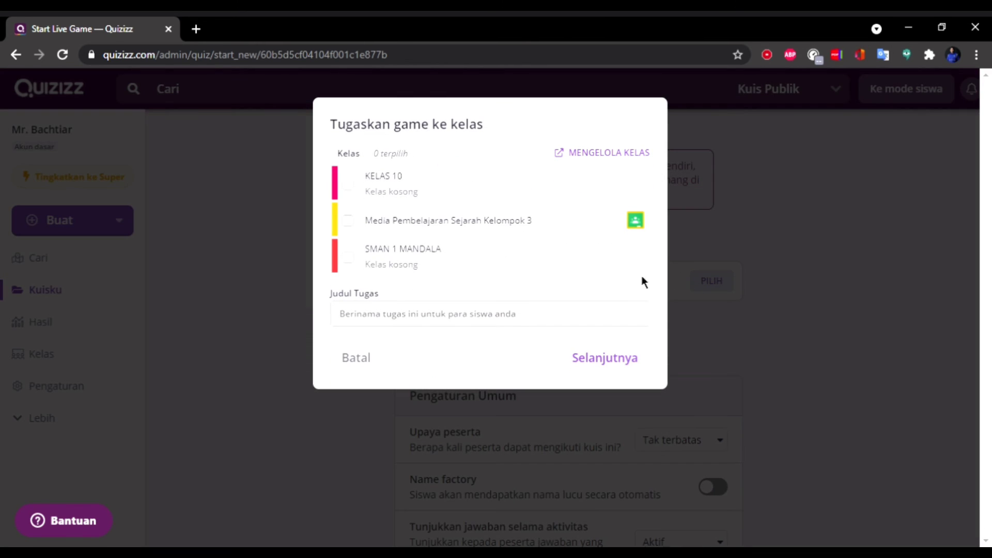
{"action": "left_click", "coordinate": [348, 221]}
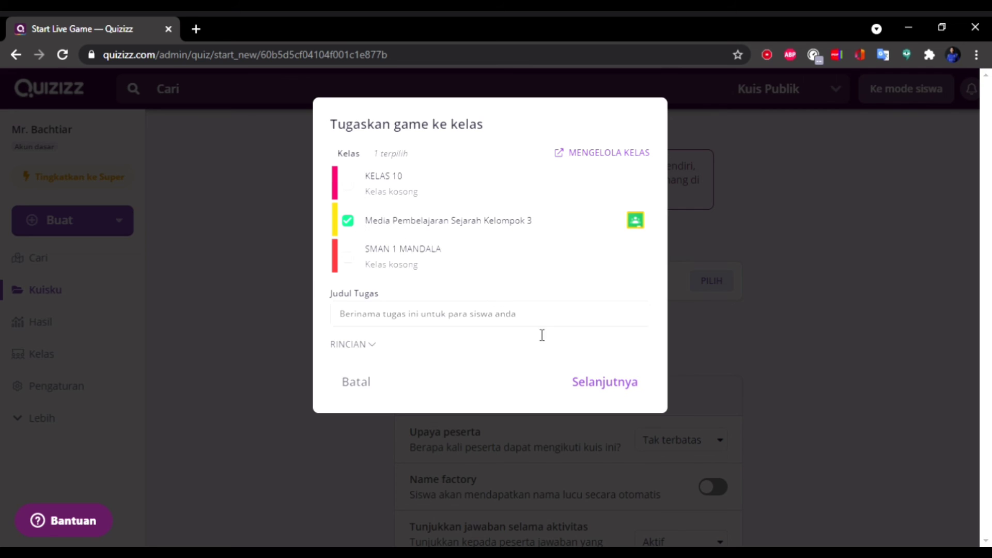
{"action": "left_click", "coordinate": [622, 394]}
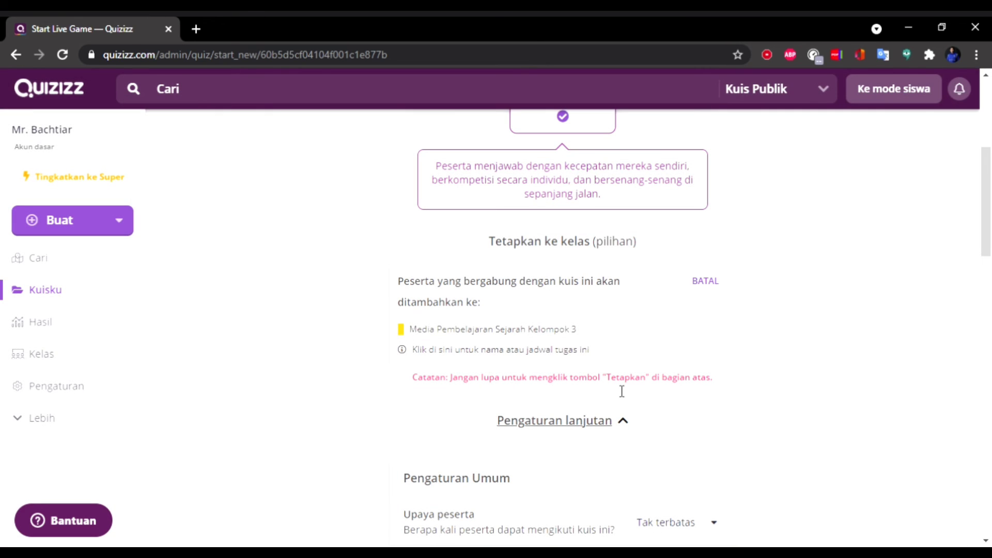
- Examine the advanced settings, including the participant attempt options, answer display, adaptive learning, power-ups, timer, shuffling and meme sets
{"action": "scroll", "coordinate": [622, 392], "scroll_direction": "down", "scroll_amount": 4}
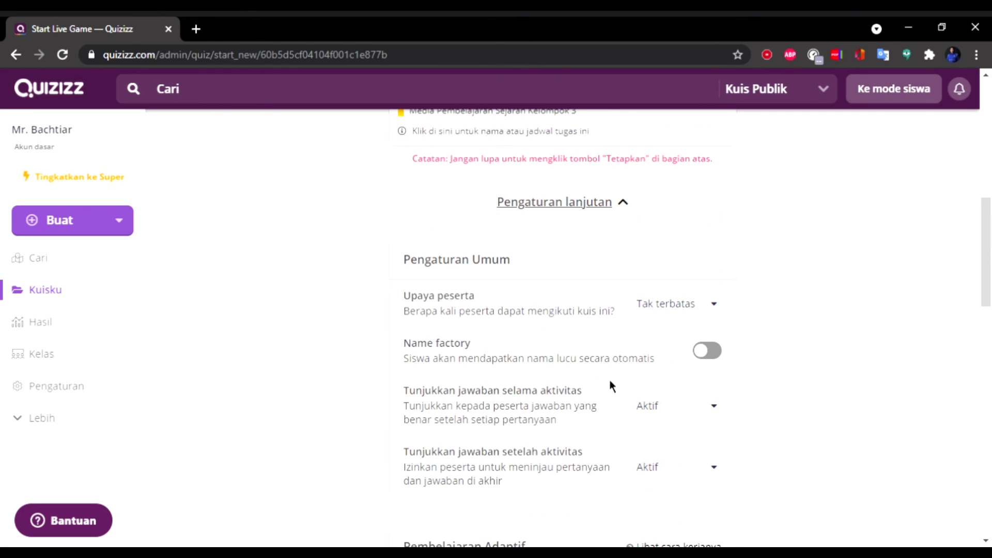
{"action": "scroll", "coordinate": [609, 381], "scroll_direction": "down", "scroll_amount": 4}
{"action": "scroll", "coordinate": [647, 239], "scroll_direction": "up", "scroll_amount": 3}
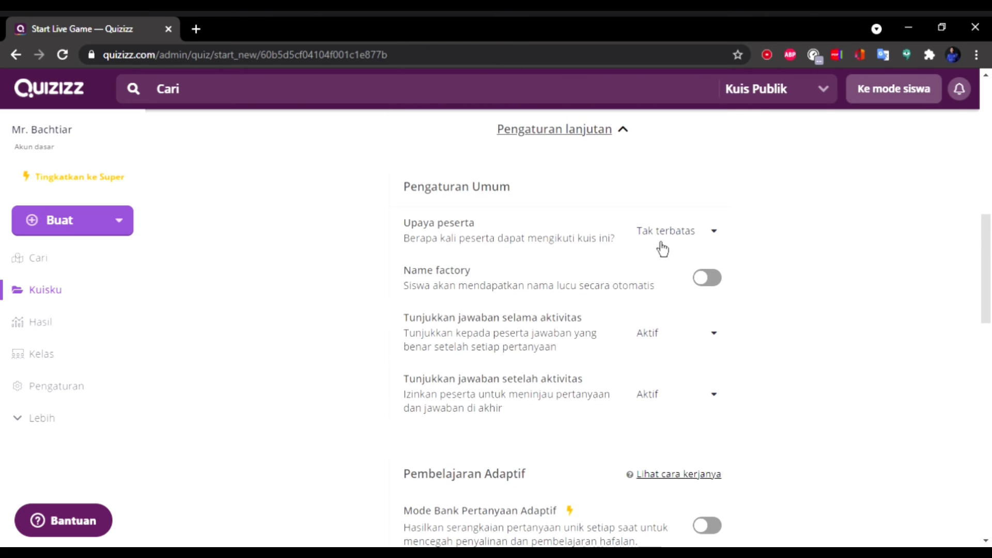
{"action": "left_click", "coordinate": [682, 249]}
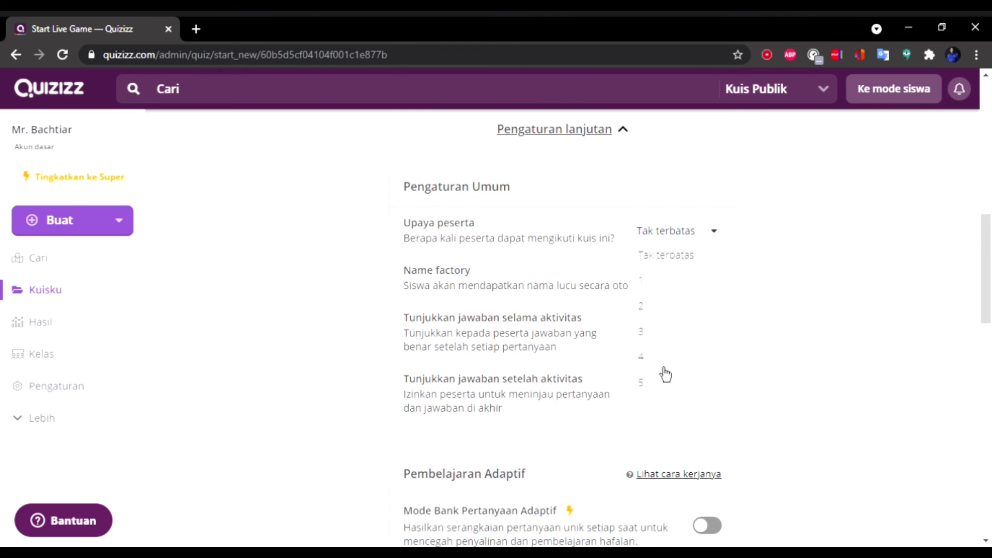
{"action": "scroll", "coordinate": [663, 374], "scroll_direction": "down", "scroll_amount": 4}
{"action": "scroll", "coordinate": [603, 351], "scroll_direction": "up", "scroll_amount": 4}
{"action": "left_click", "coordinate": [603, 350]}
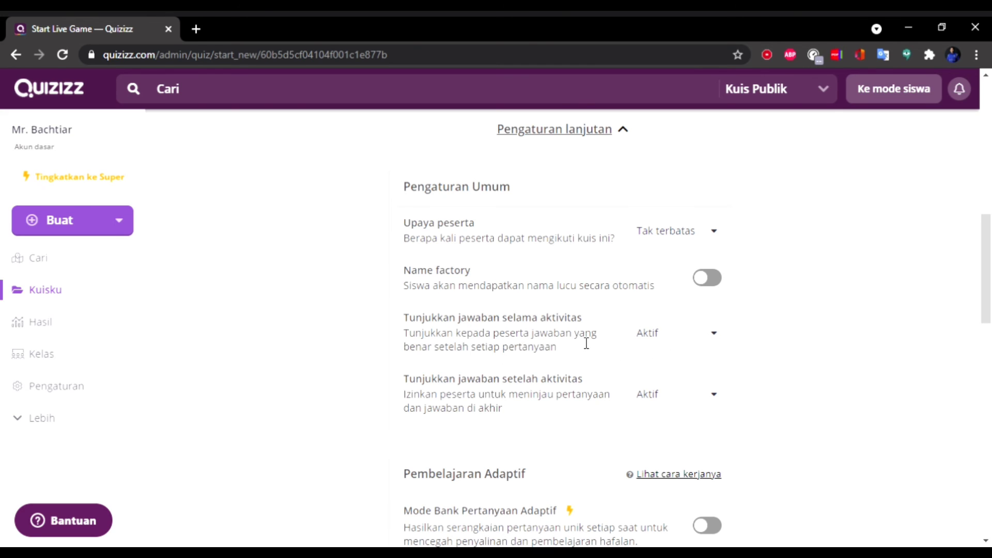
{"action": "scroll", "coordinate": [567, 443], "scroll_direction": "down", "scroll_amount": 10}
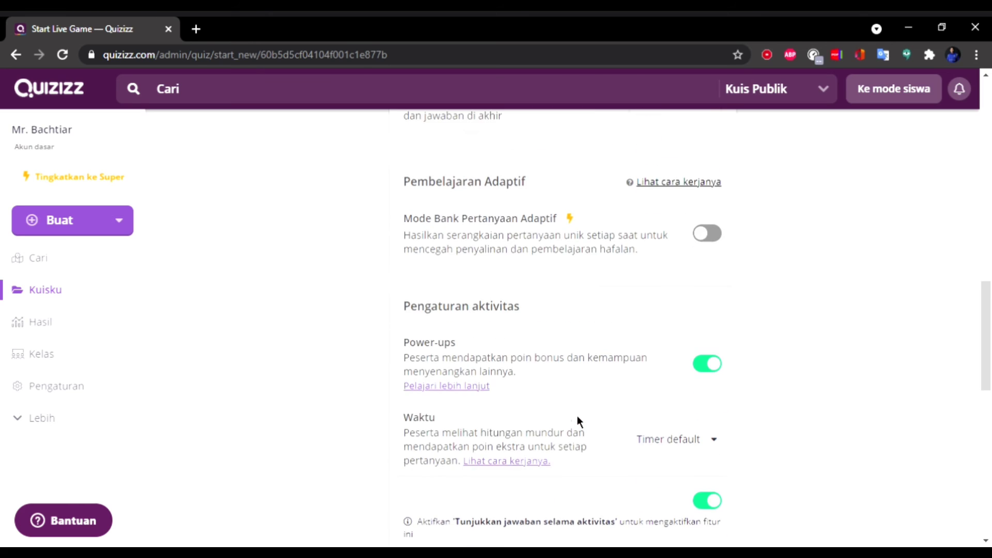
{"action": "scroll", "coordinate": [626, 284], "scroll_direction": "up", "scroll_amount": 4}
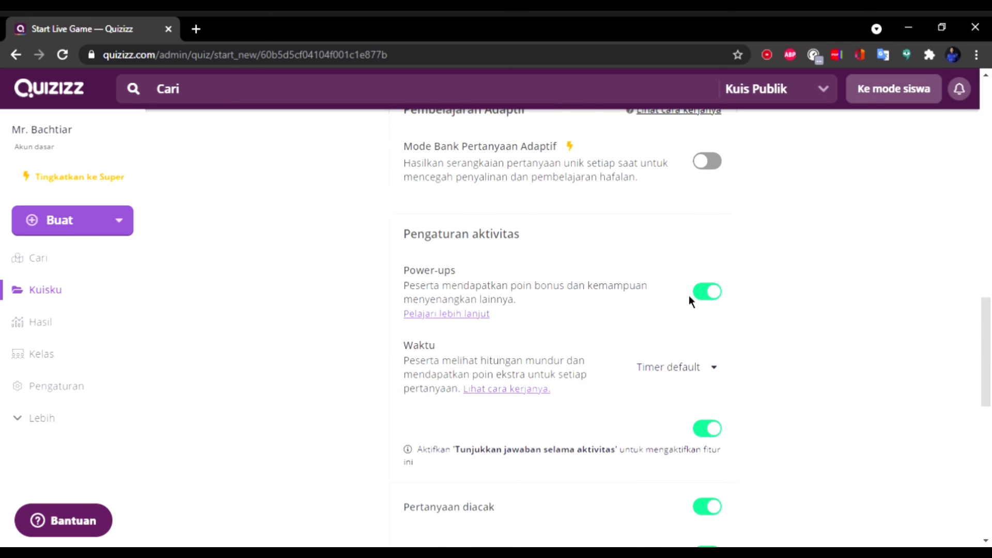
{"action": "scroll", "coordinate": [707, 303], "scroll_direction": "down", "scroll_amount": 10}
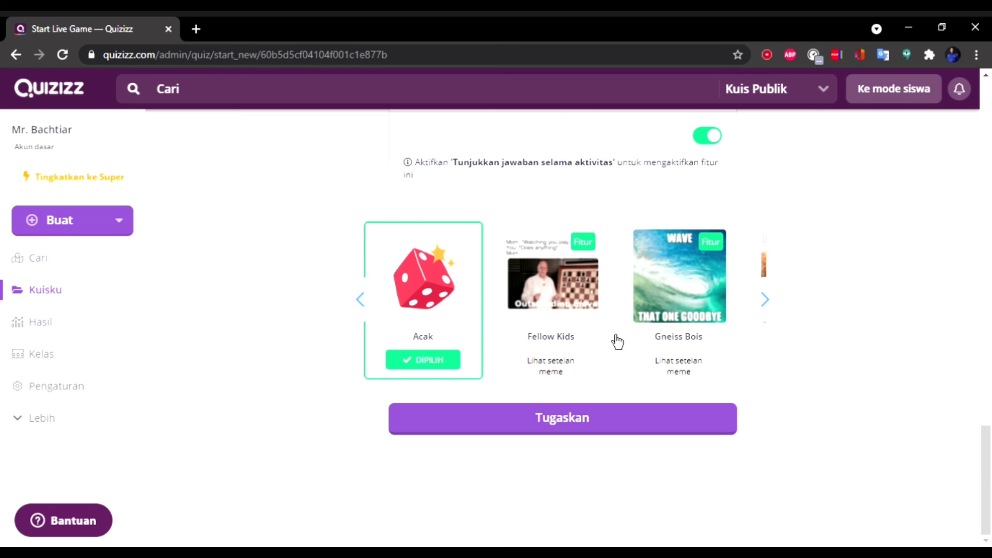
{"action": "scroll", "coordinate": [618, 341], "scroll_direction": "up", "scroll_amount": 3}
{"action": "scroll", "coordinate": [651, 316], "scroll_direction": "up", "scroll_amount": 4}
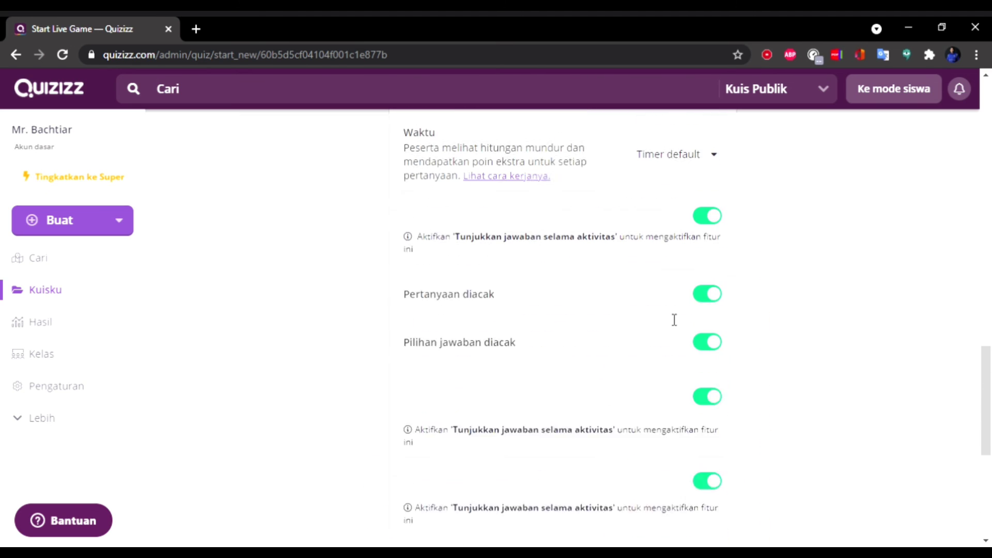
{"action": "scroll", "coordinate": [673, 319], "scroll_direction": "down", "scroll_amount": 7}
- Submit the Klasik live quiz "Ulangan bab 2" as an assignment to the selected class
{"action": "scroll", "coordinate": [555, 385], "scroll_direction": "up", "scroll_amount": 20}
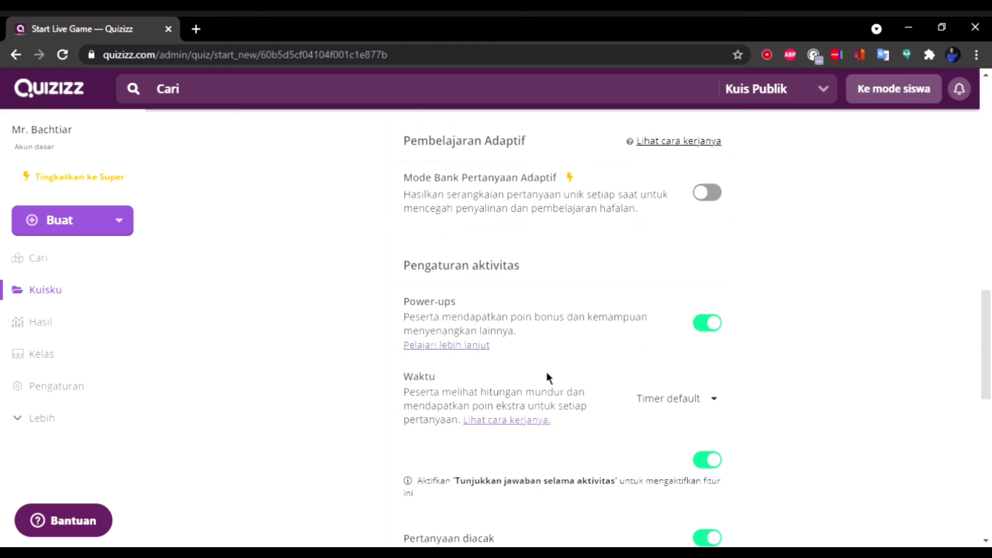
{"action": "scroll", "coordinate": [570, 370], "scroll_direction": "up", "scroll_amount": 4}
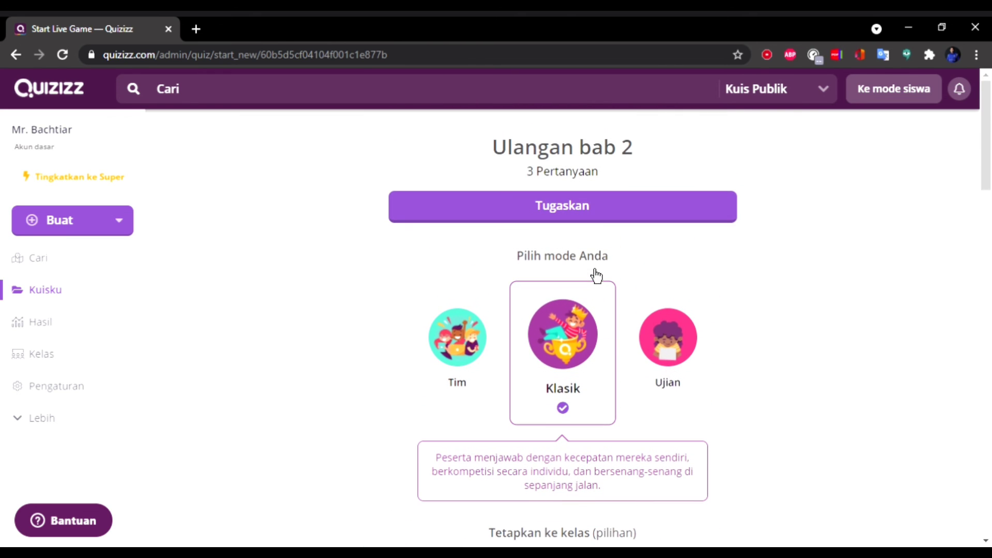
{"action": "left_click", "coordinate": [597, 219]}
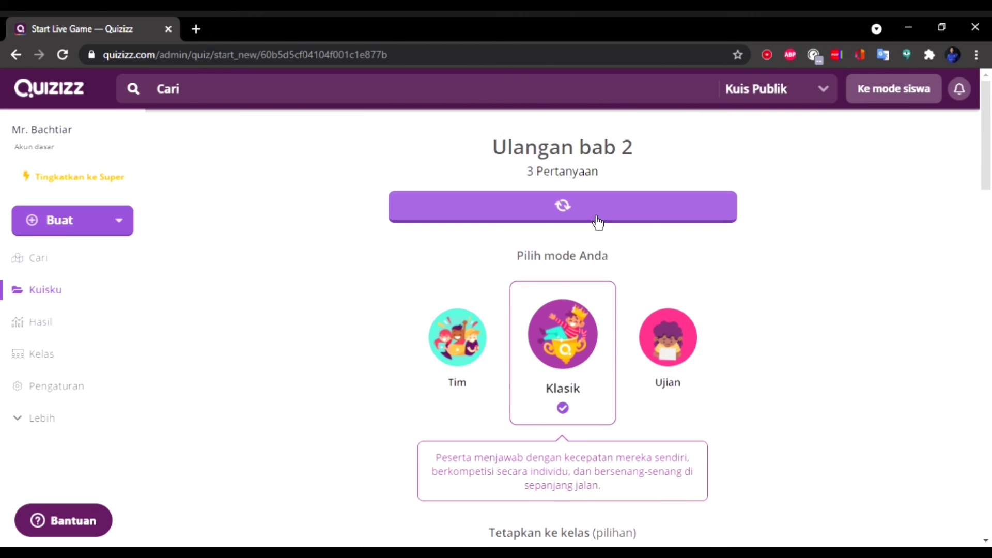